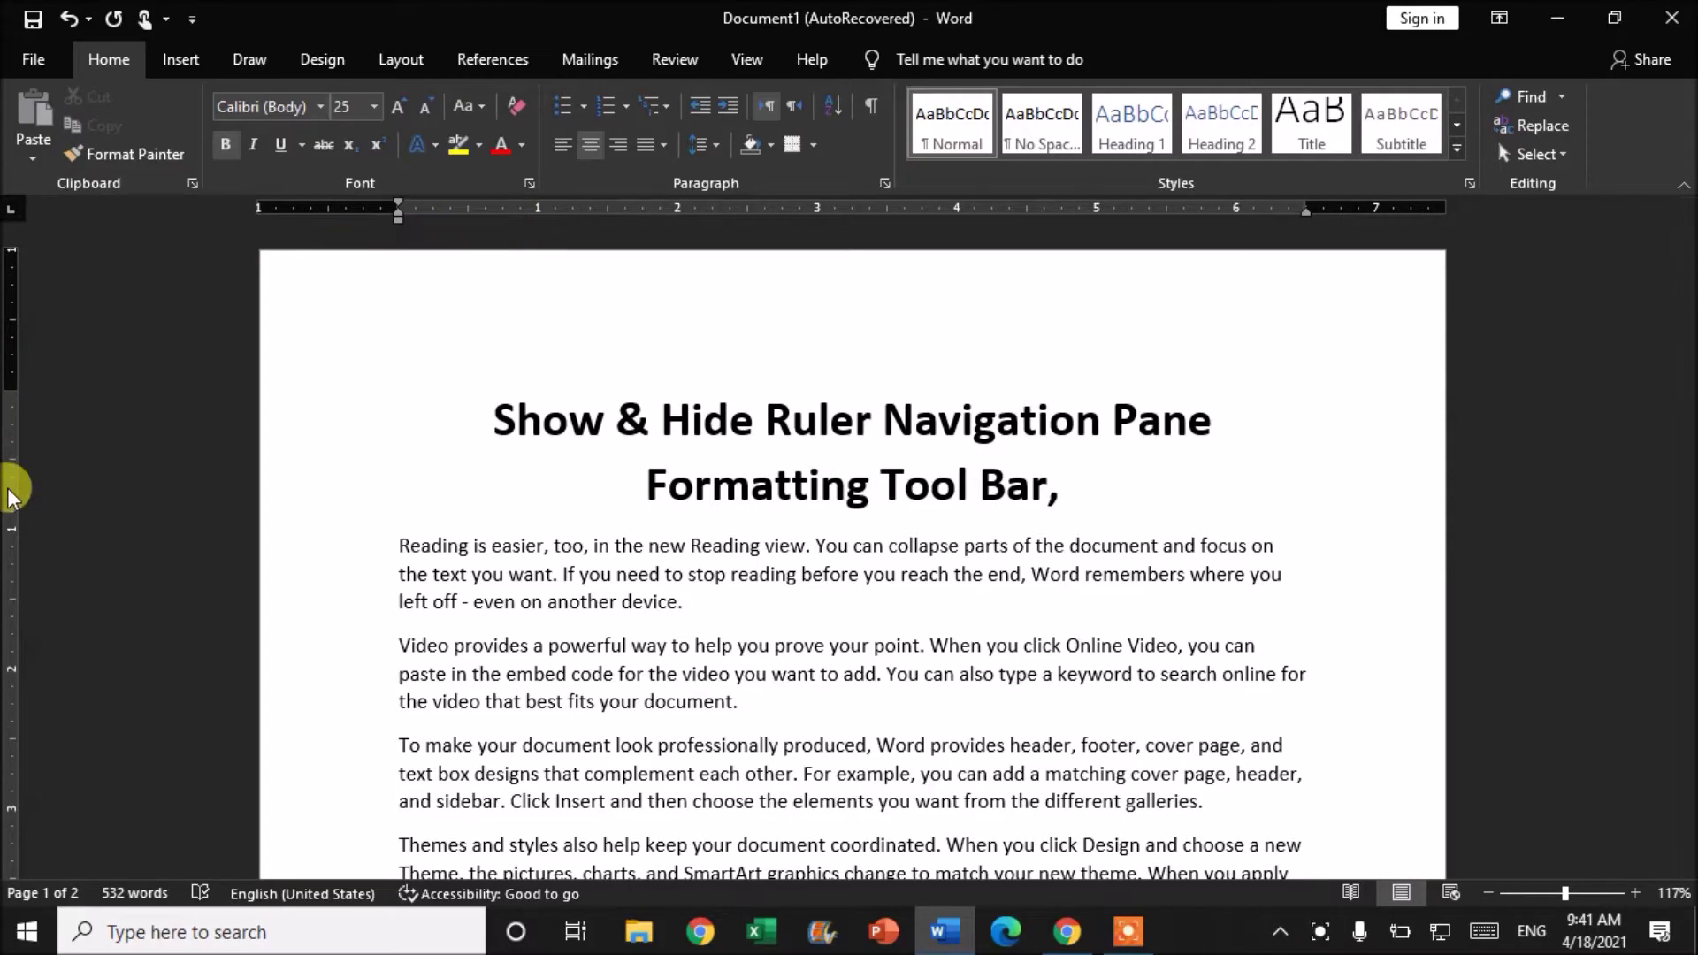
# Step: Hide the ruler above the document
pyautogui.moveTo(1684, 283)
pyautogui.mouseDown()
pyautogui.moveTo(1684, 433)
pyautogui.moveTo(1686, 261)
pyautogui.mouseUp()
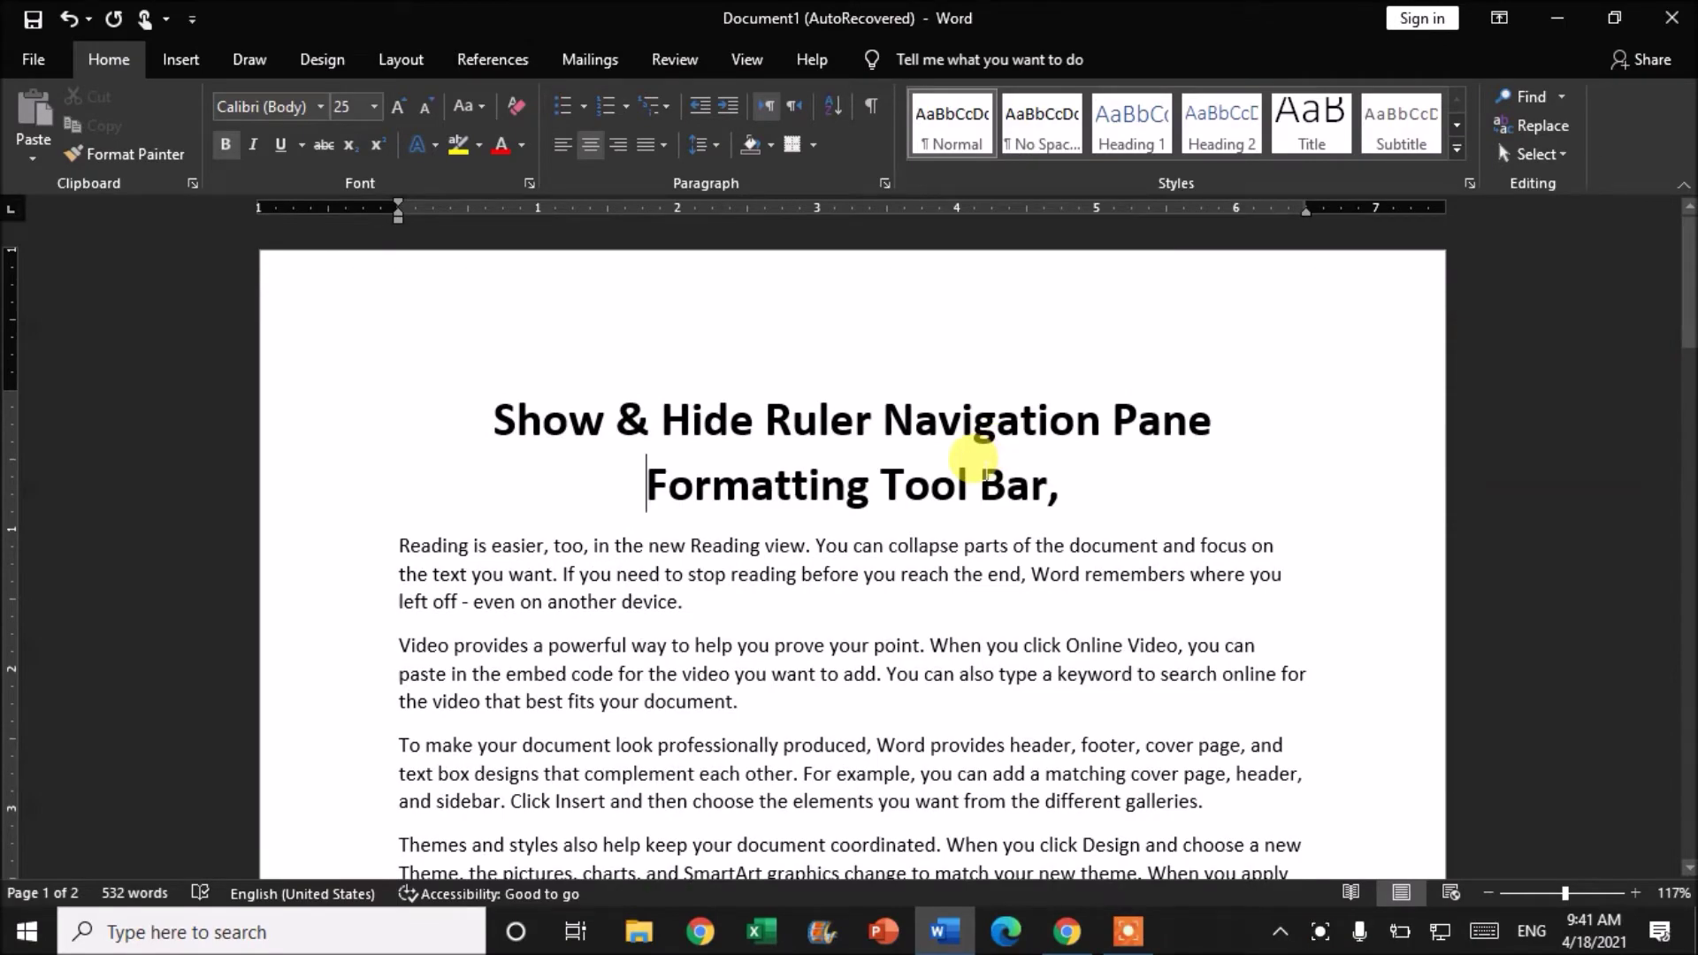
pyautogui.moveTo(1685, 281)
pyautogui.mouseDown()
pyautogui.moveTo(1684, 407)
pyautogui.moveTo(1632, 332)
pyautogui.moveTo(1629, 236)
pyautogui.mouseUp()
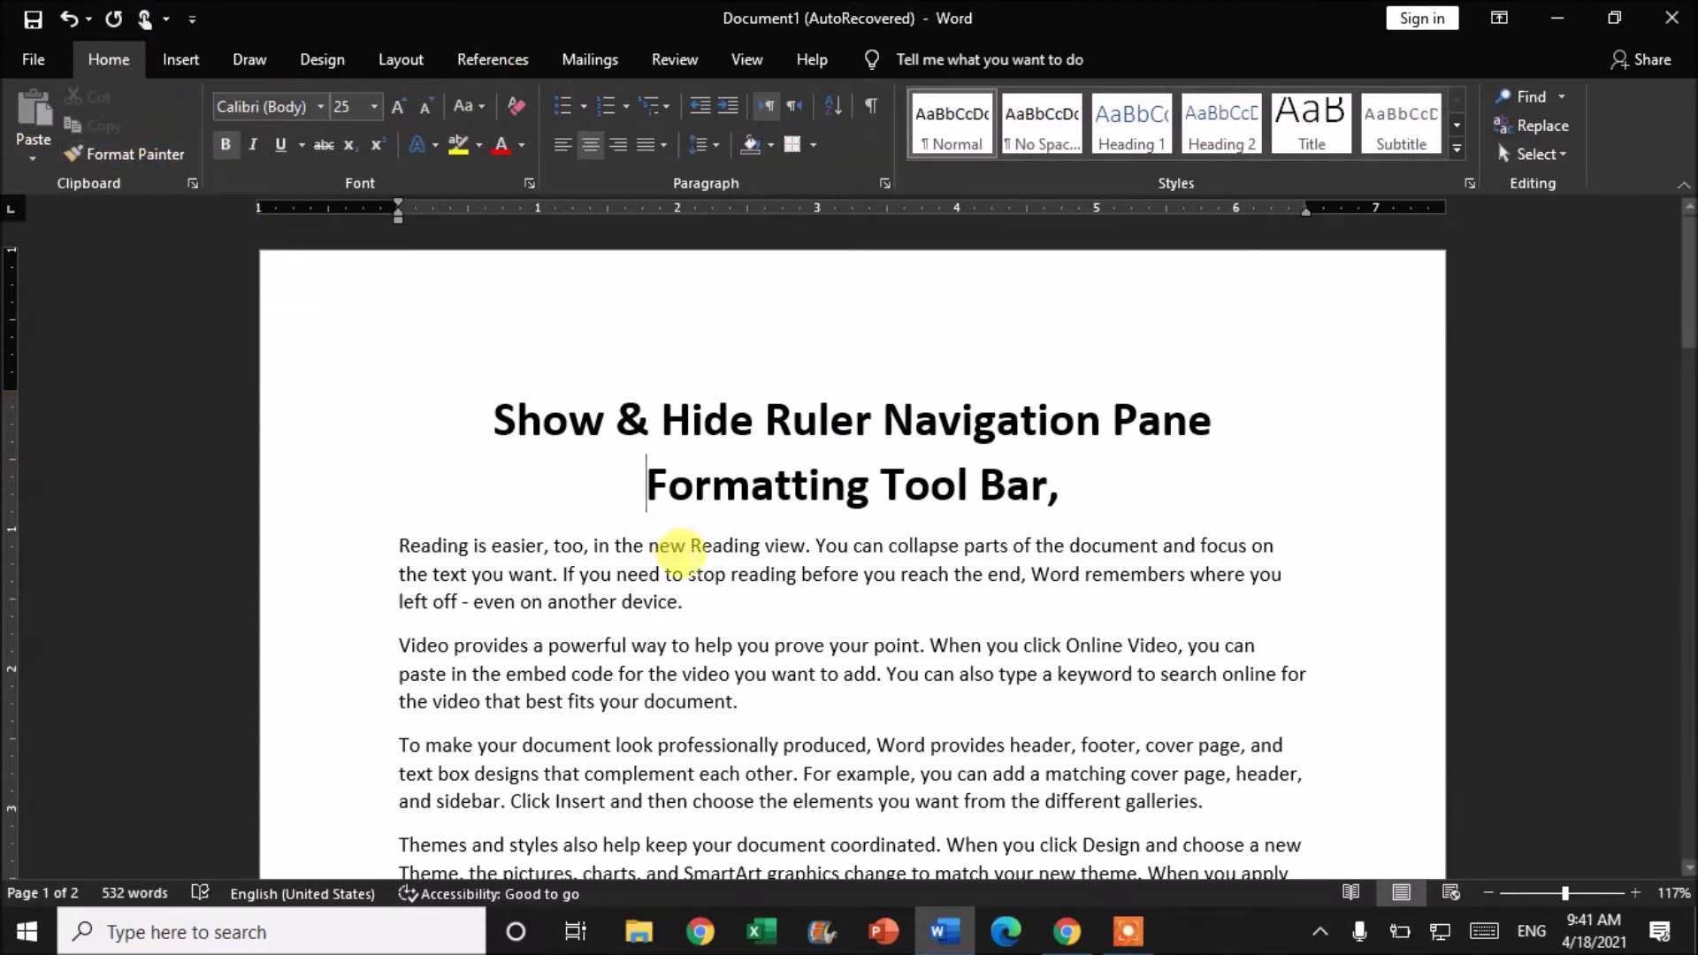
pyautogui.moveTo(1684, 305)
pyautogui.mouseDown()
pyautogui.moveTo(1684, 416)
pyautogui.moveTo(1684, 296)
pyautogui.mouseUp()
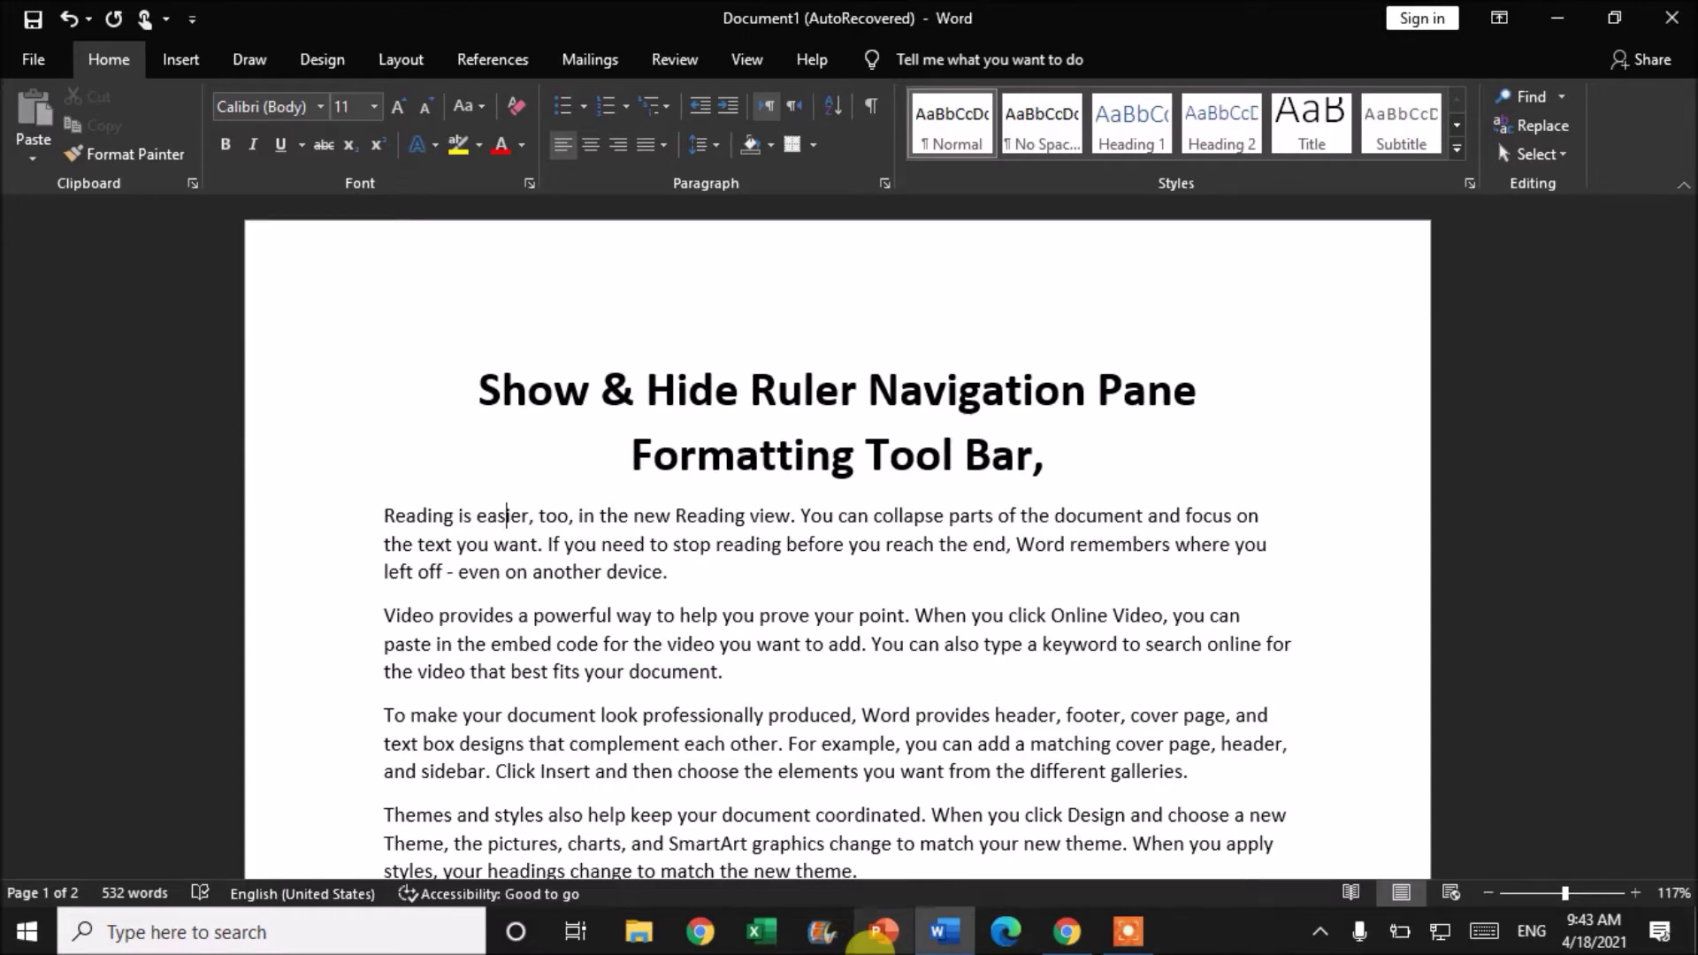
# Step: Collapse the ribbon so only its tab names remain
pyautogui.scroll(-3, 619, 531)
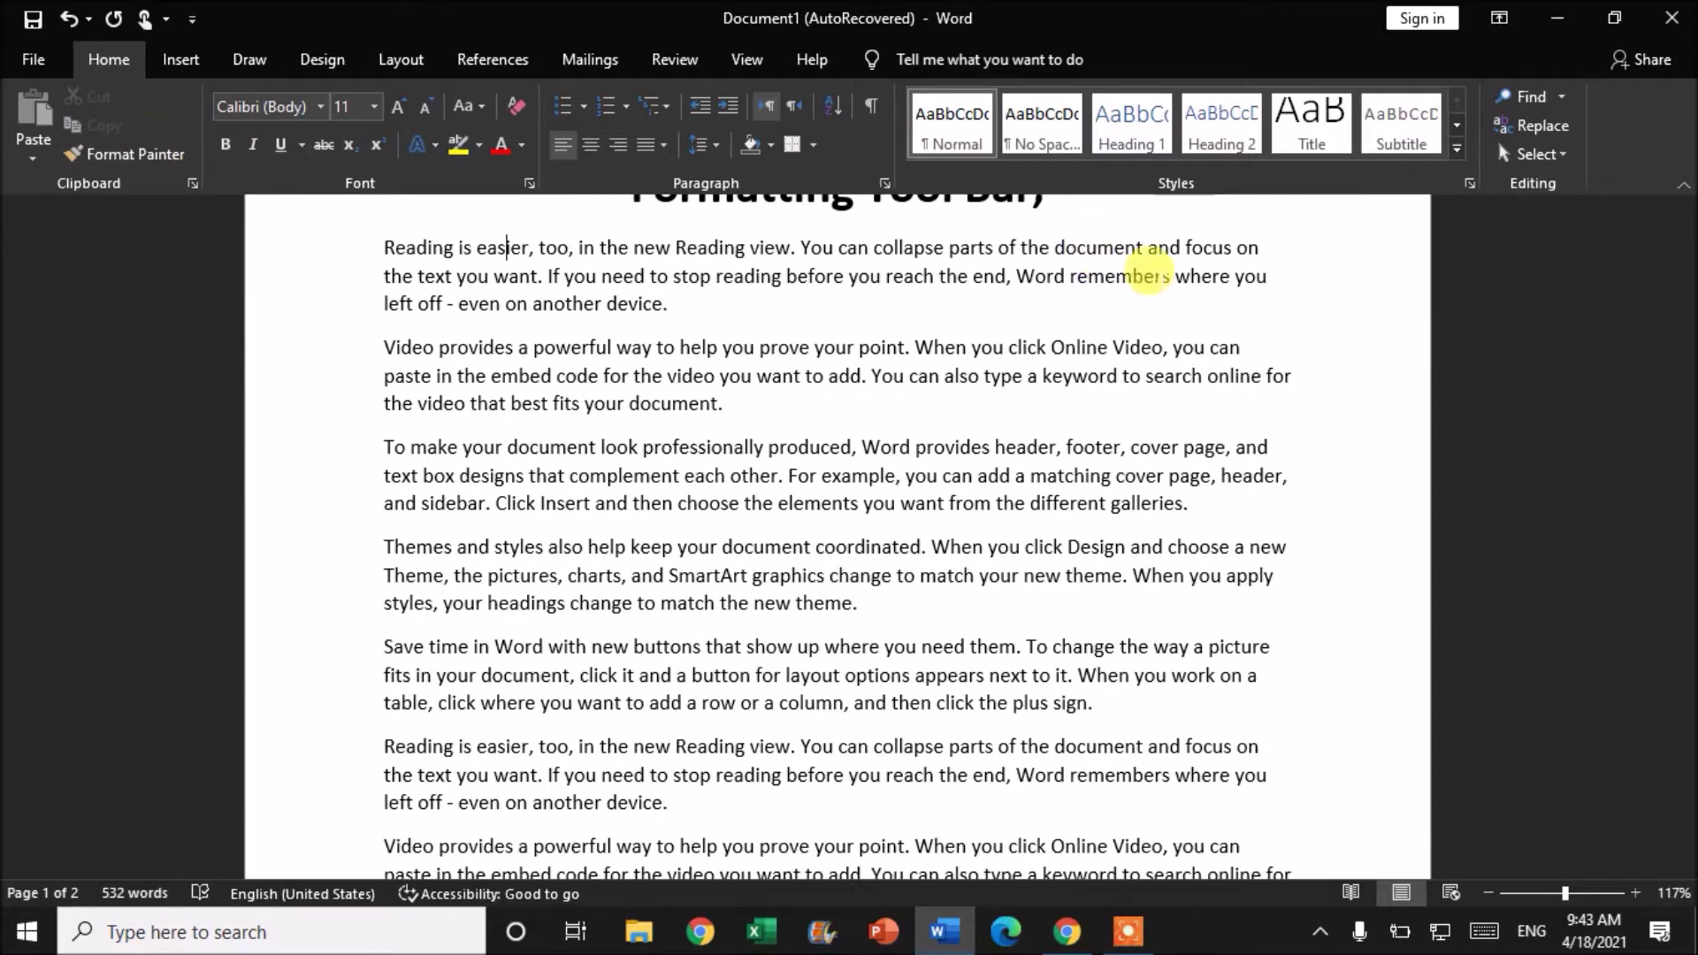
pyautogui.click(1683, 183)
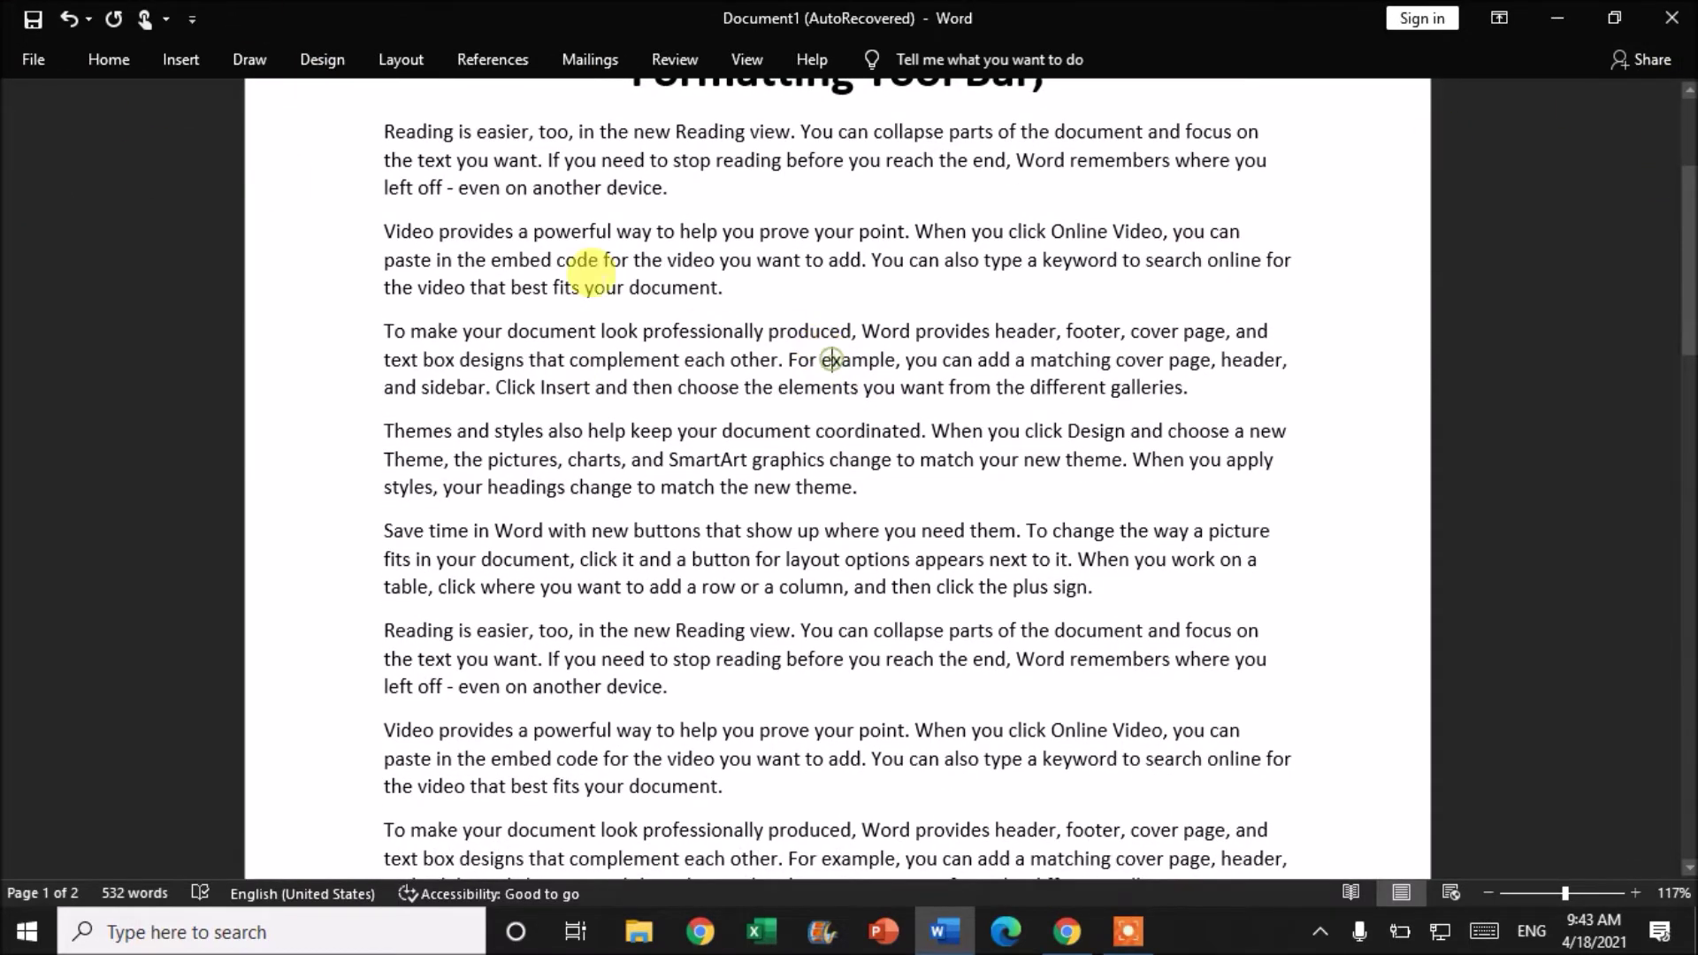
pyautogui.scroll(3, 587, 265)
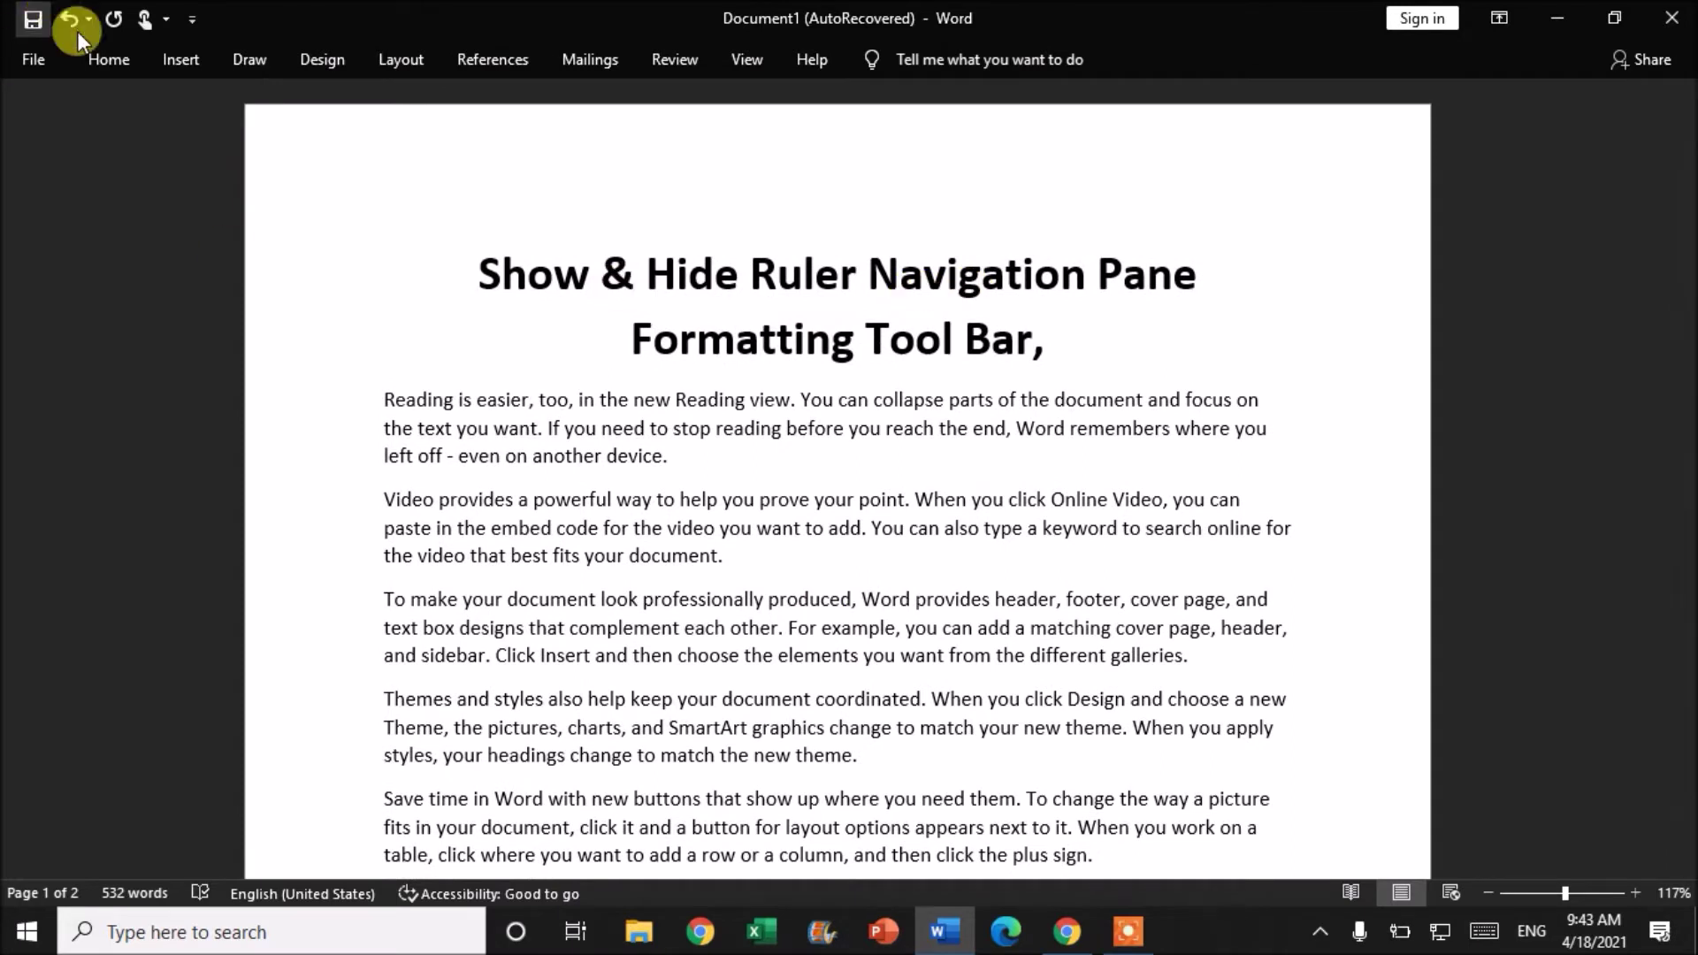
# Step: Drop down the Home tab's commands and pin the full ribbon open with its pin icon
pyautogui.click(105, 62)
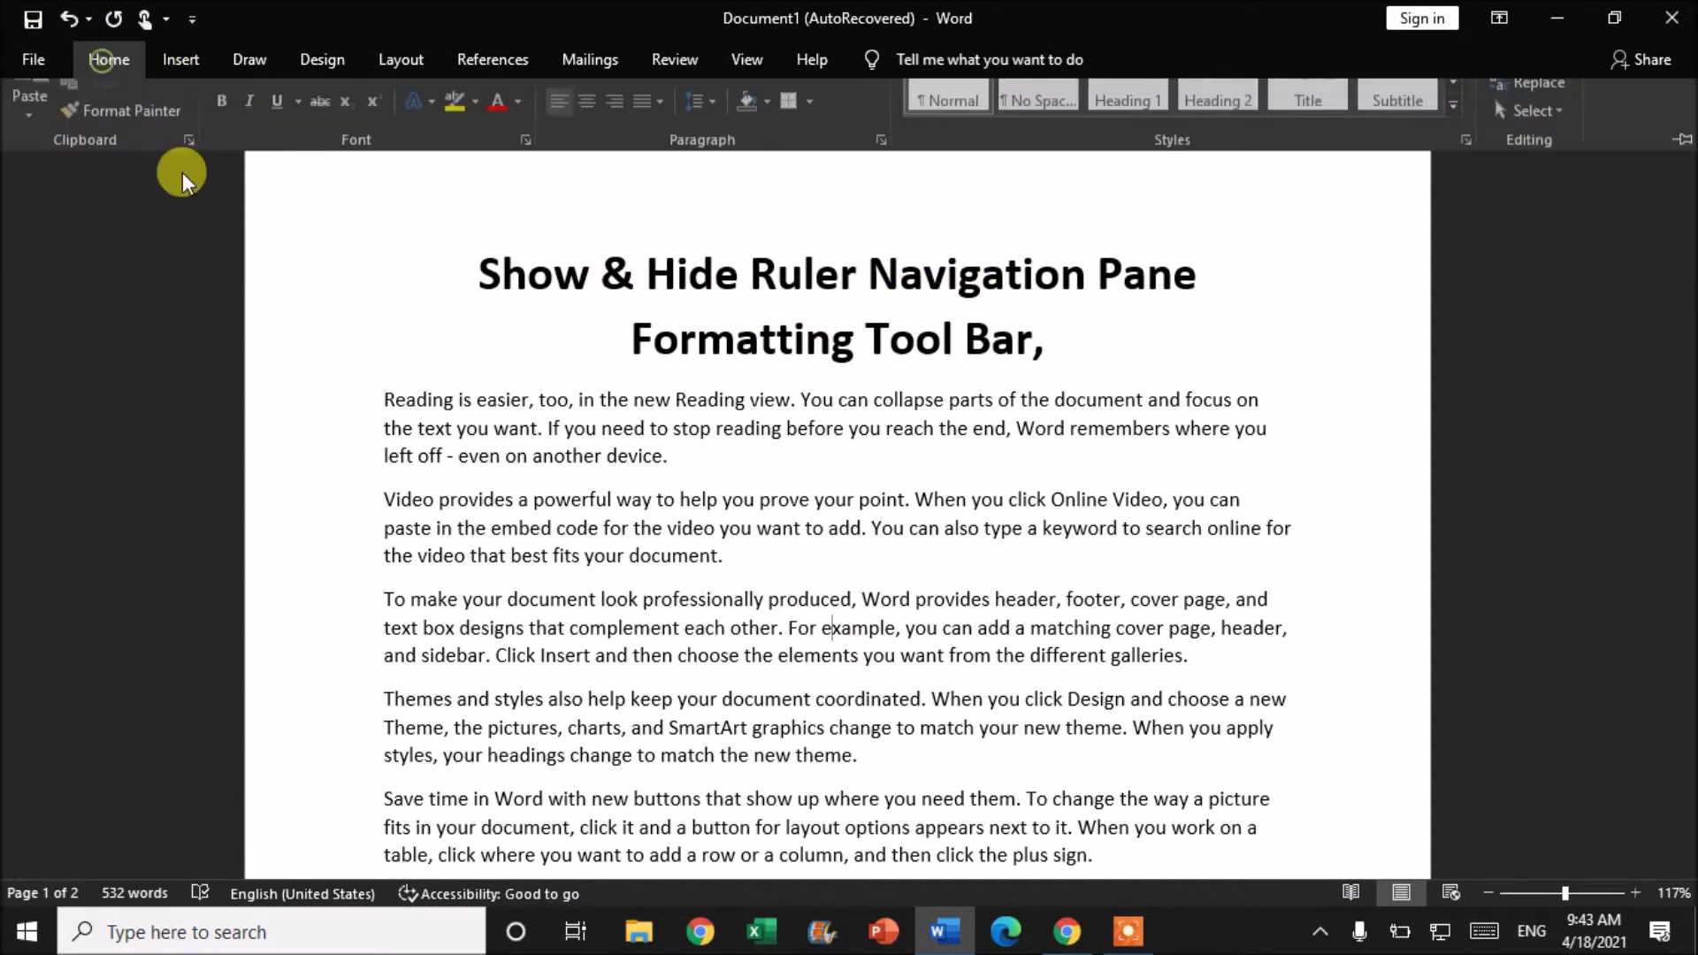
pyautogui.click(806, 428)
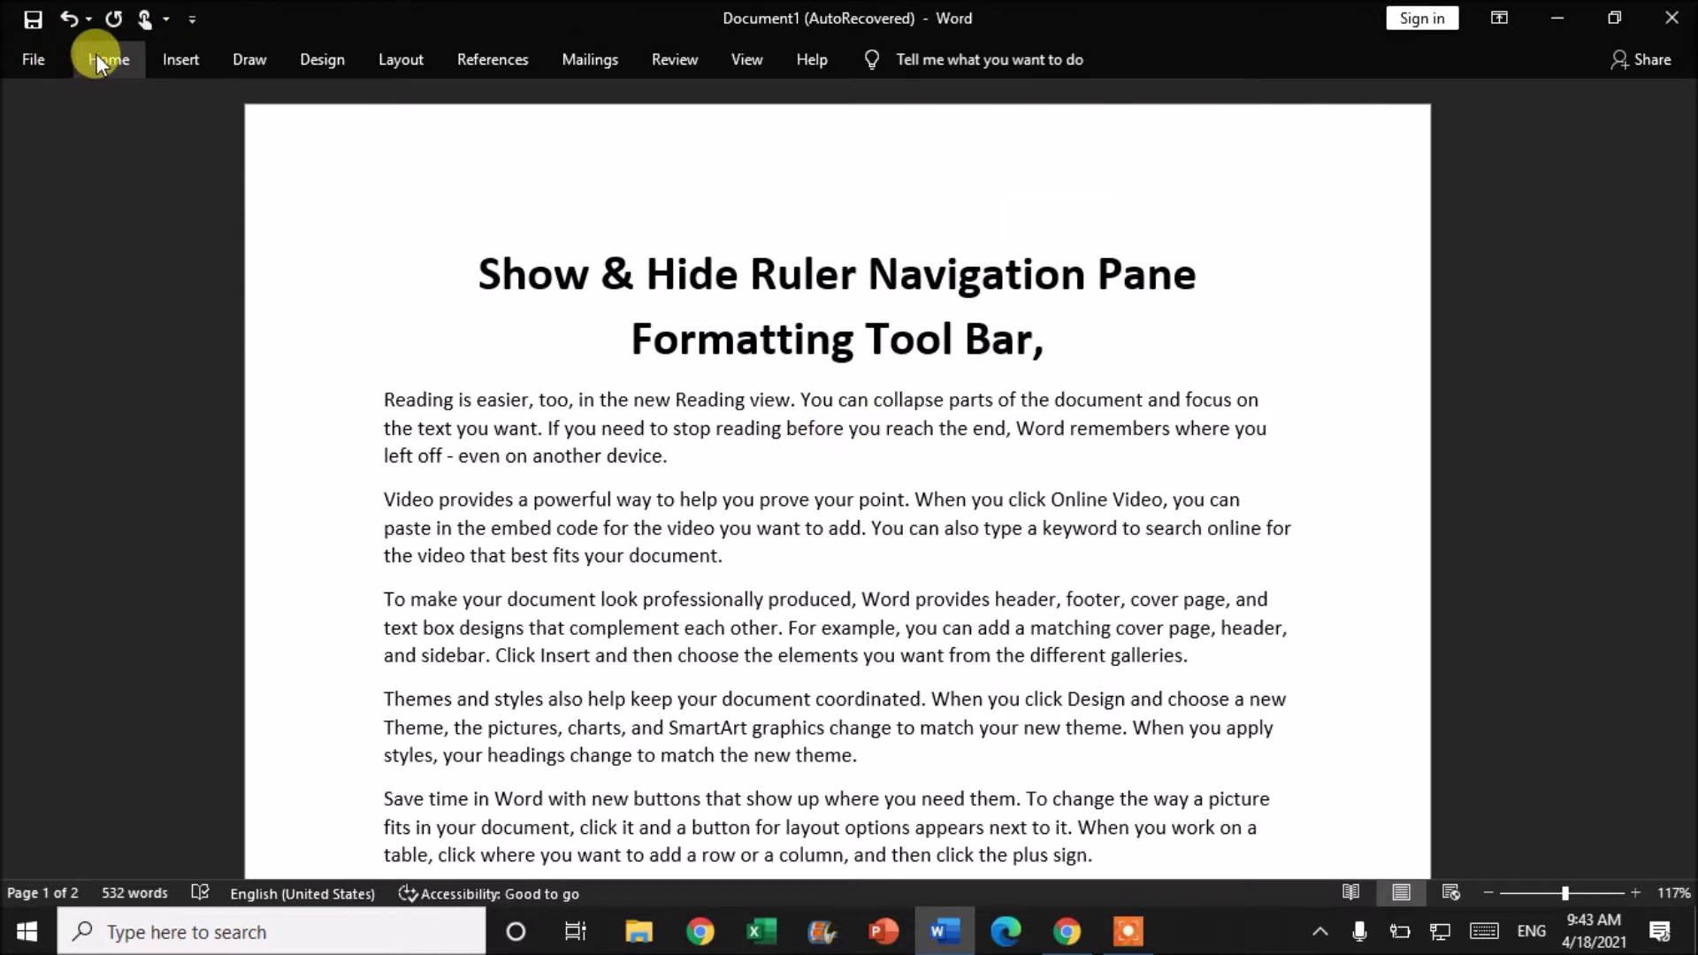
pyautogui.click(97, 55)
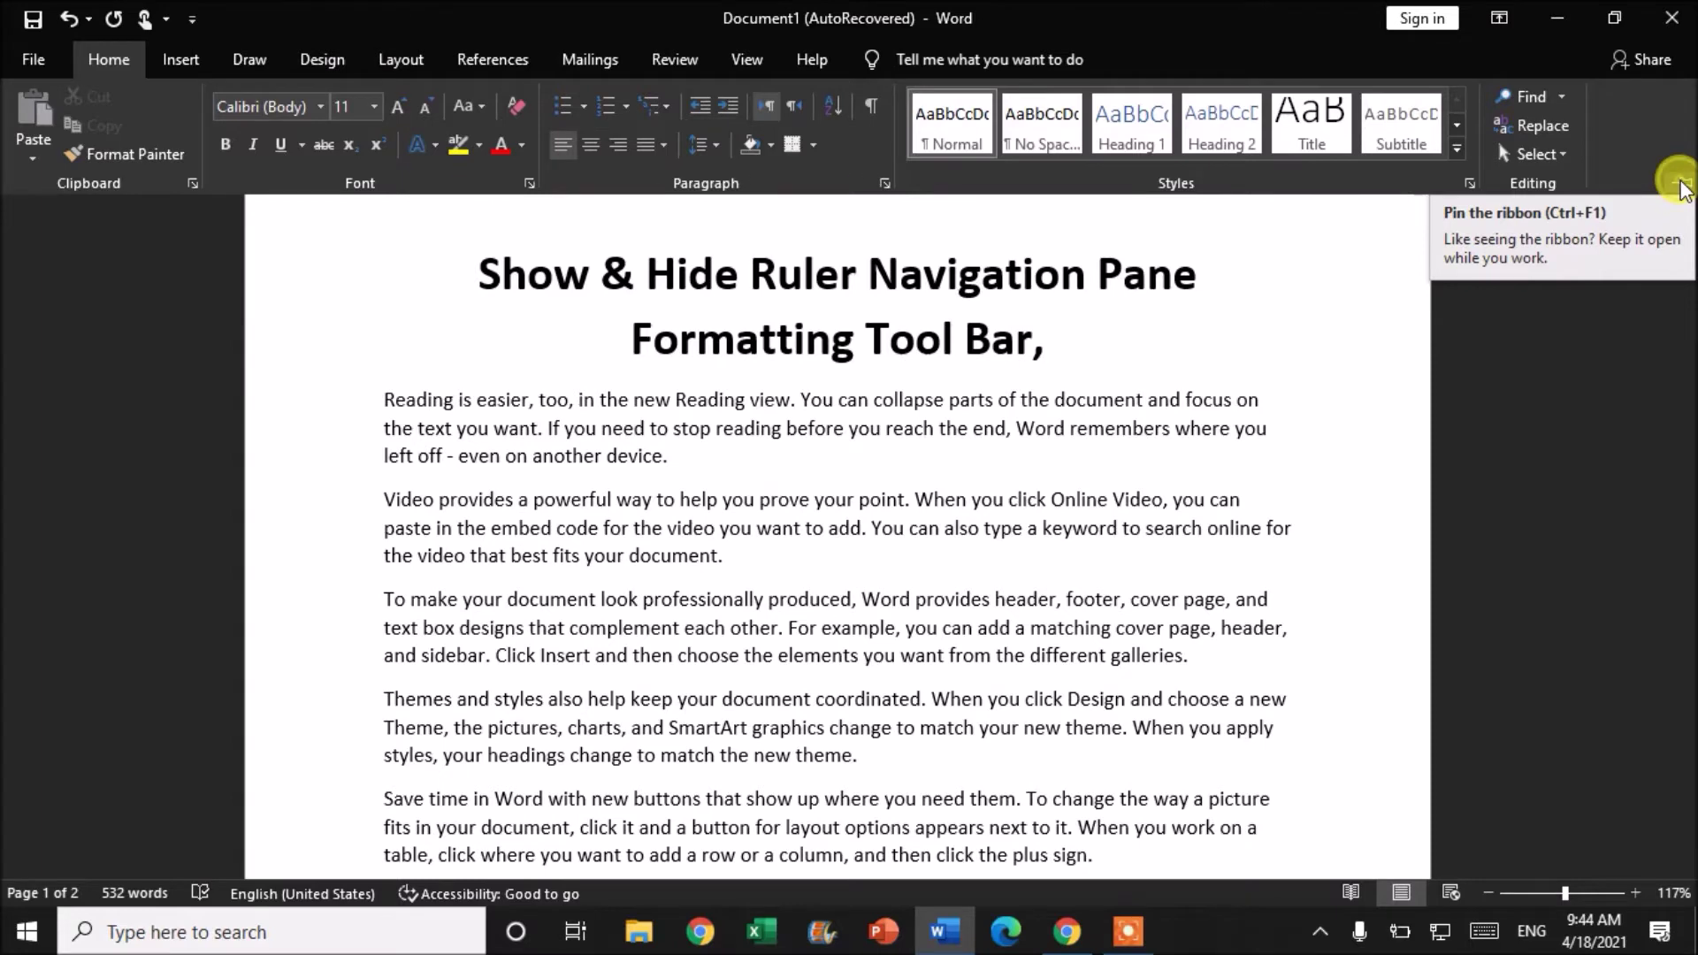
pyautogui.click(1682, 188)
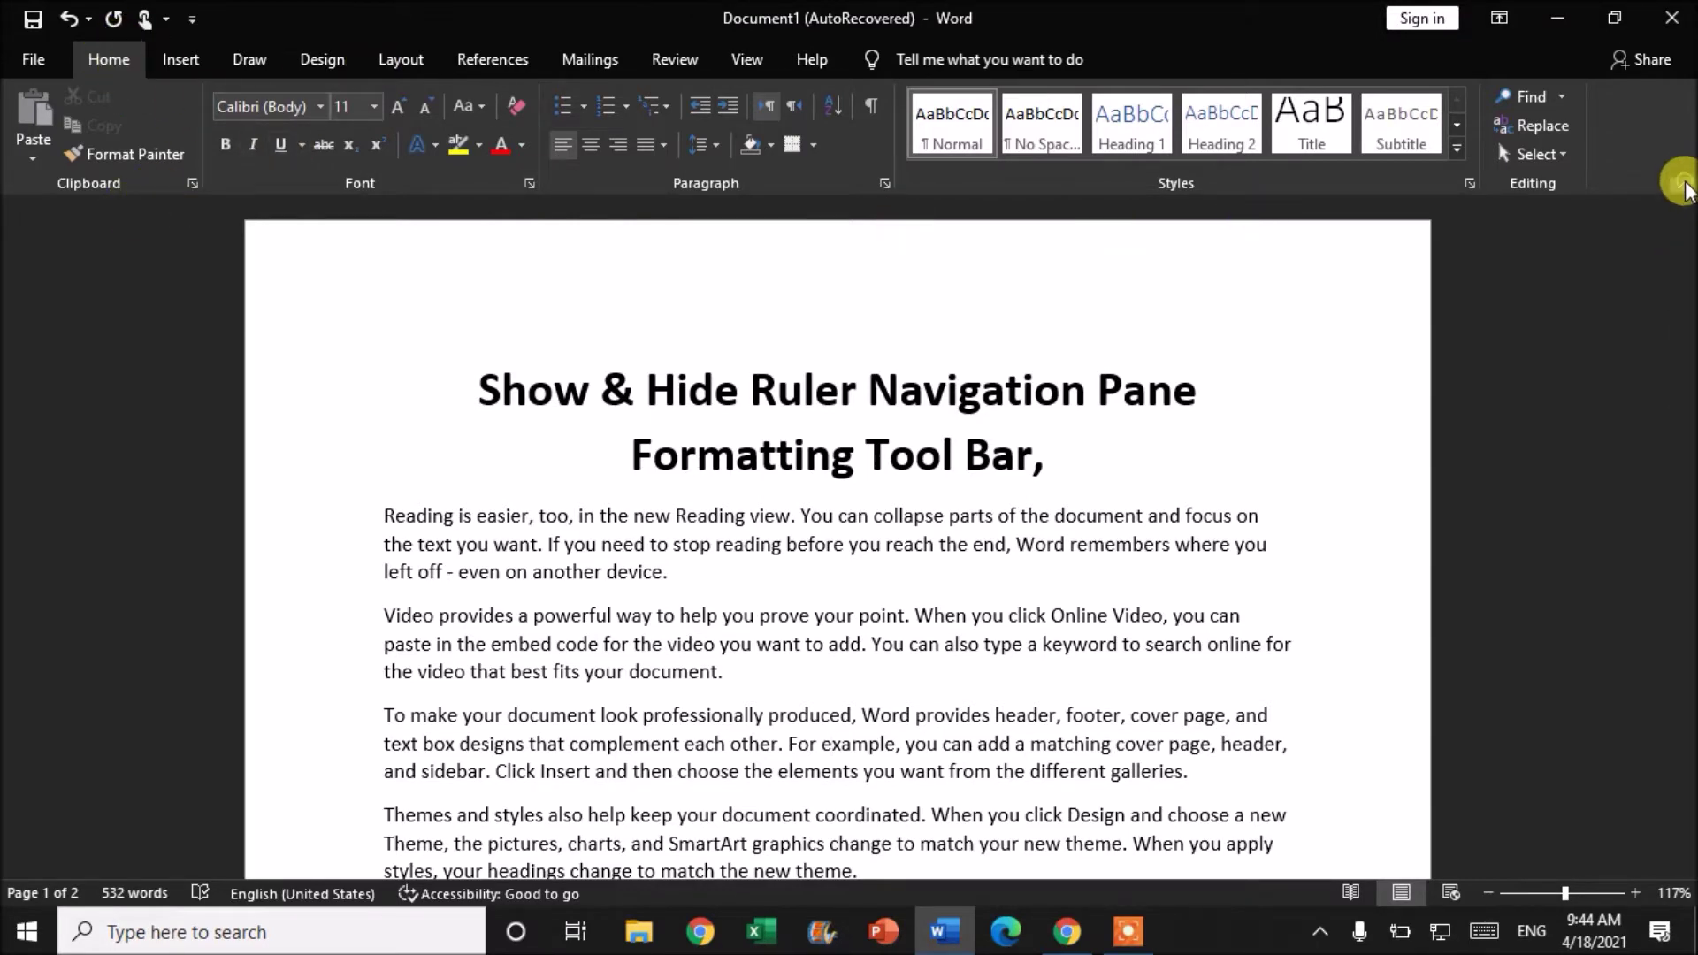
pyautogui.click(1685, 189)
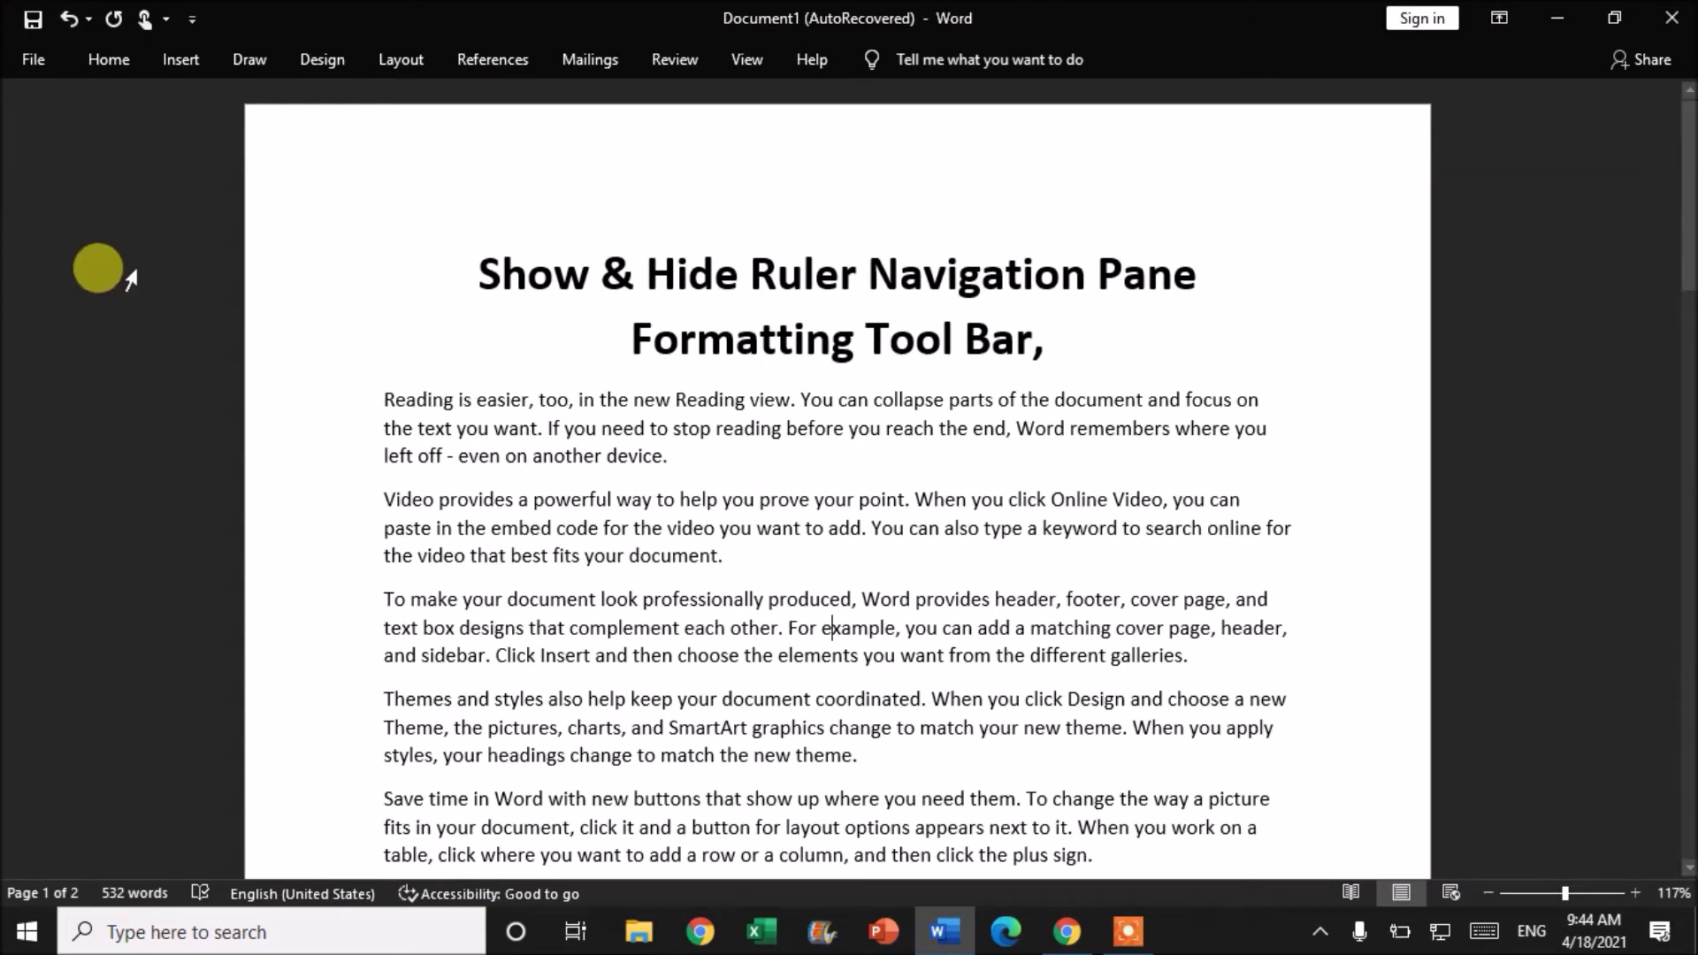
pyautogui.click(108, 59)
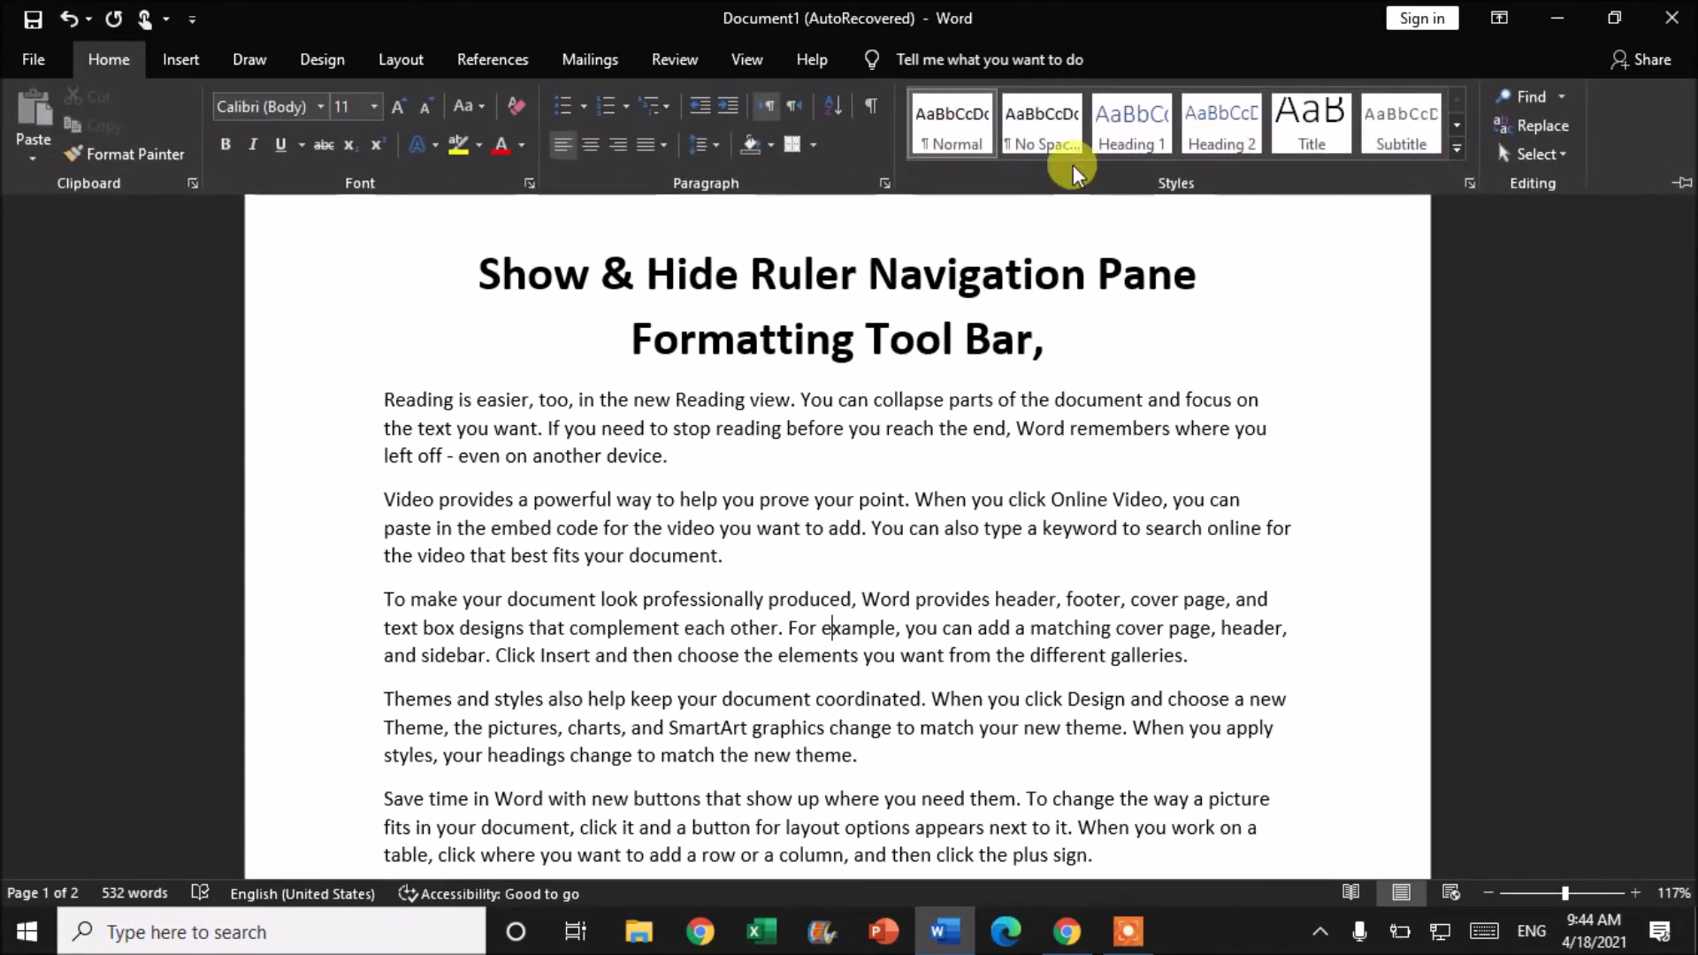
pyautogui.click(1681, 188)
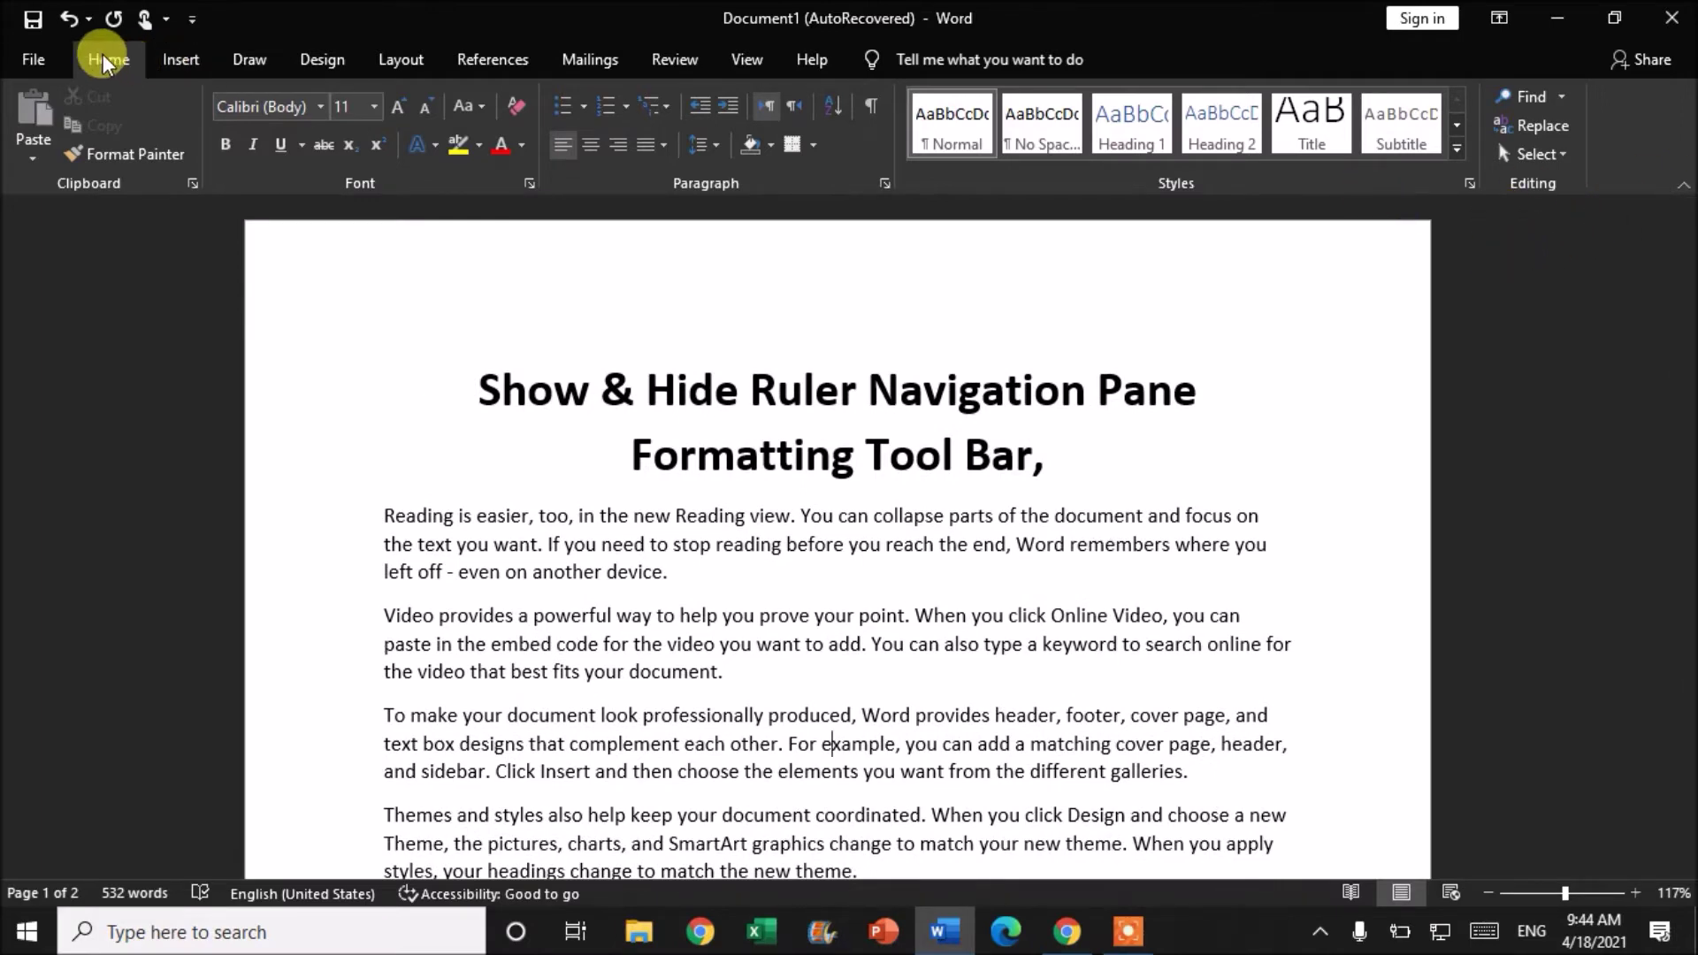
pyautogui.click(181, 59)
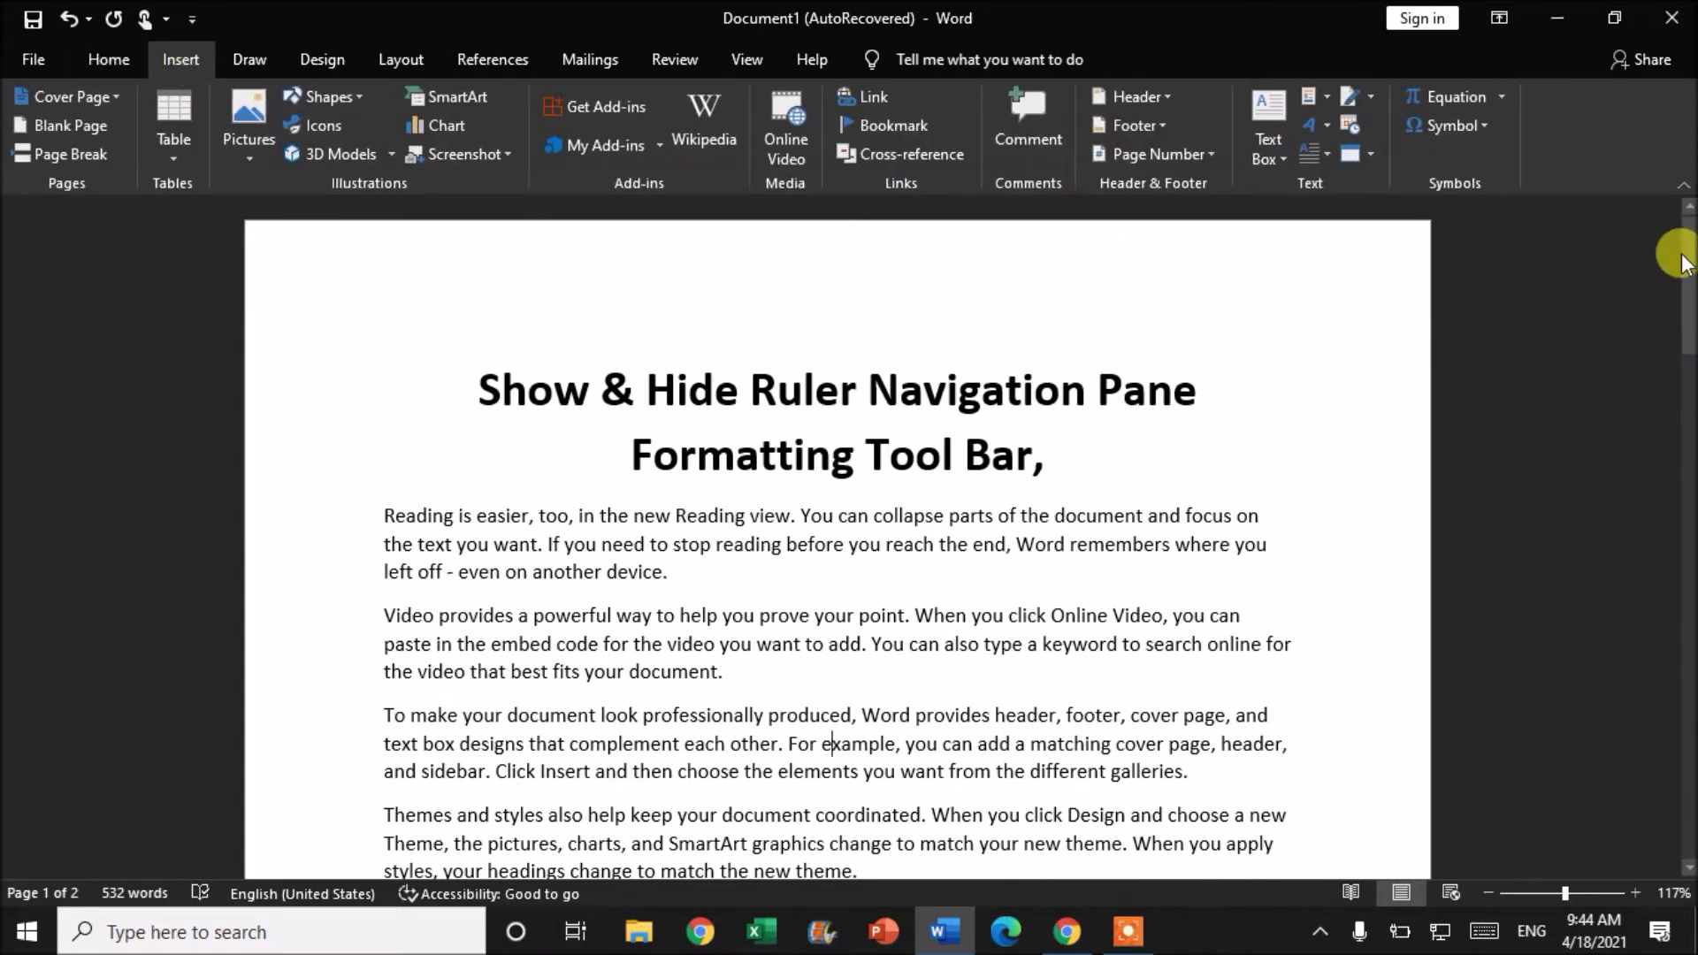
pyautogui.click(1685, 185)
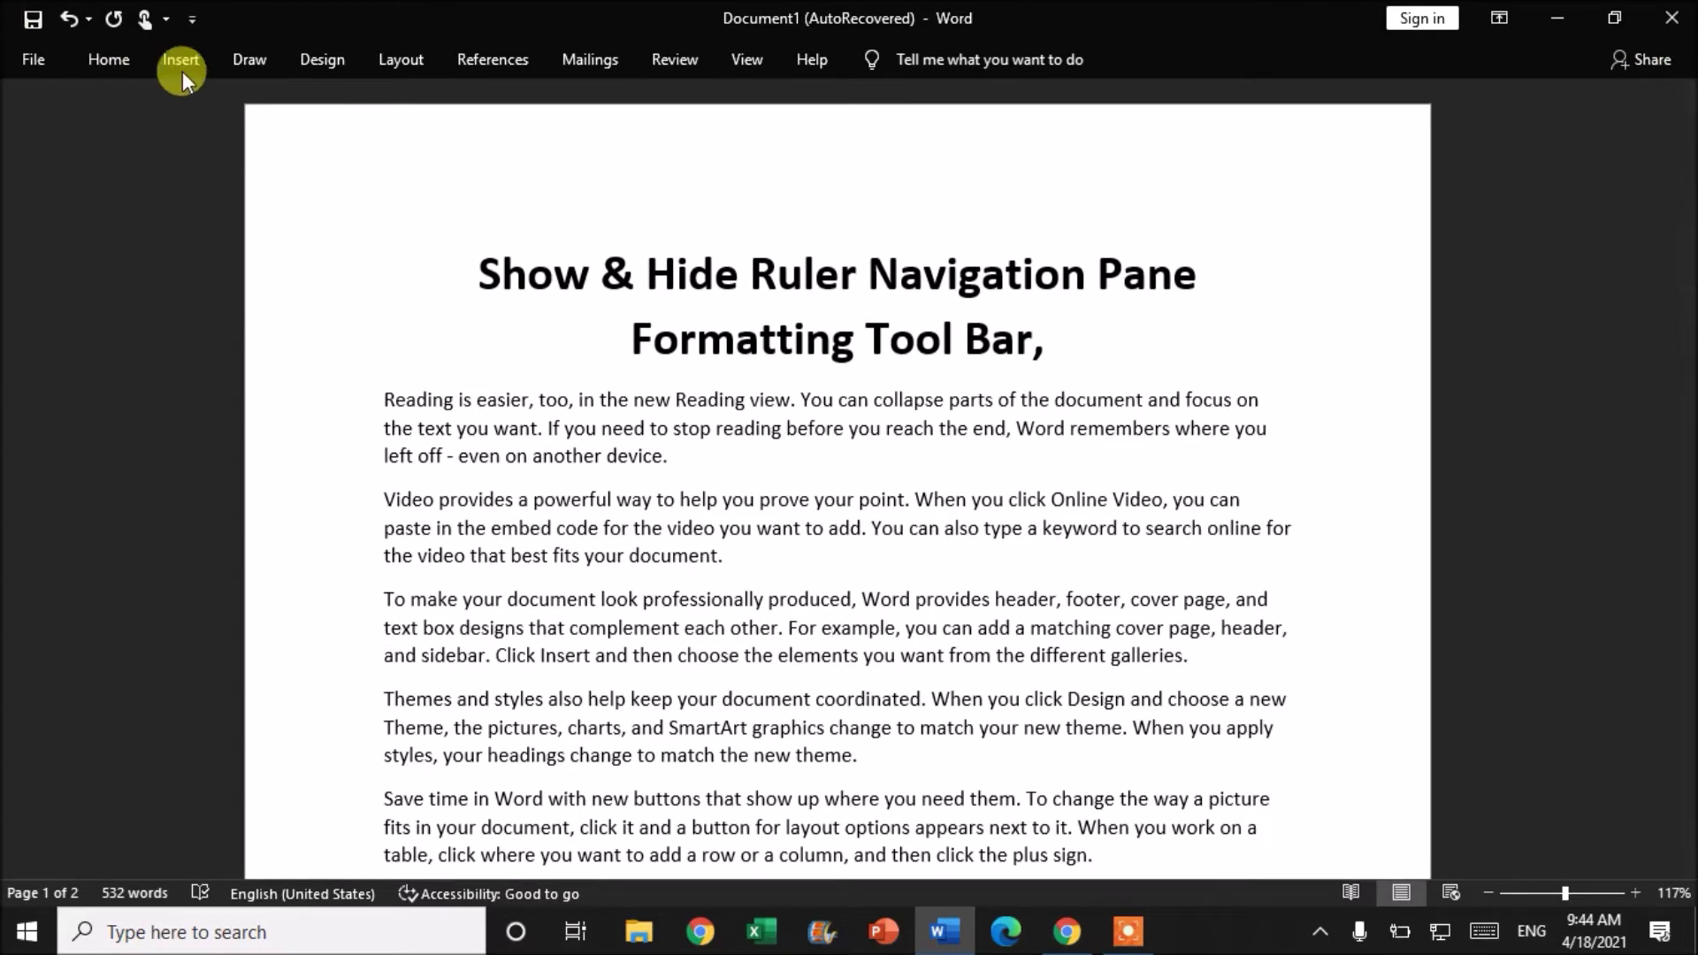
pyautogui.click(322, 59)
pyautogui.hotkey('ctrl', 'F1')
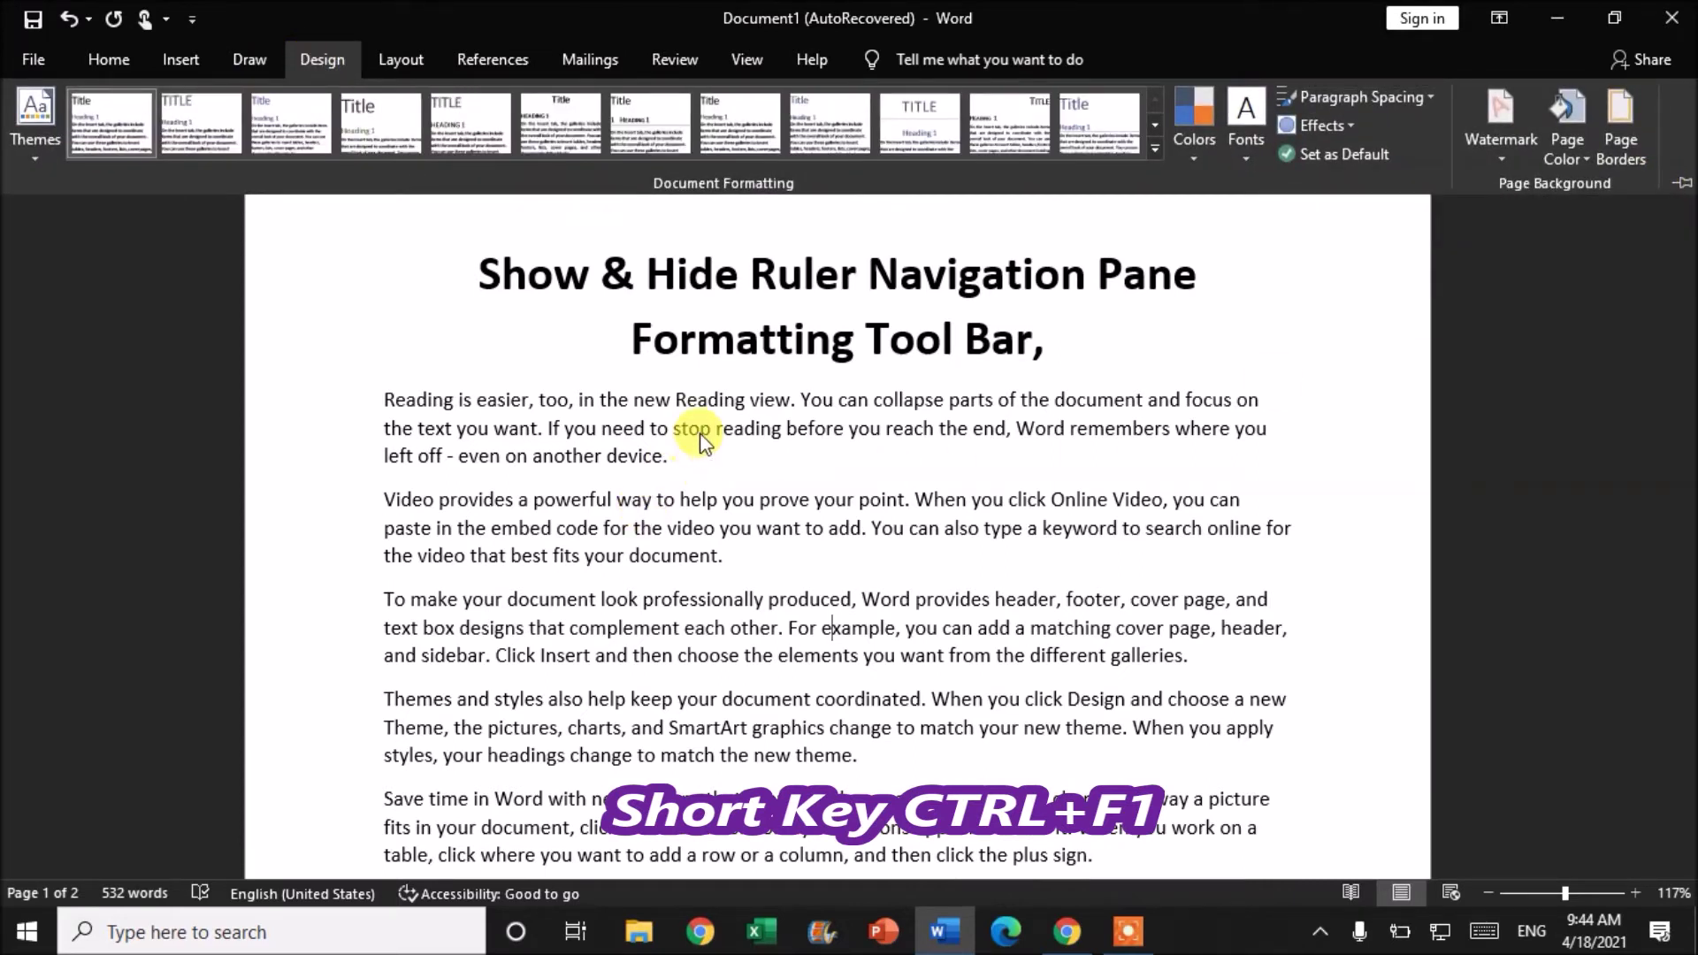
pyautogui.click(1680, 183)
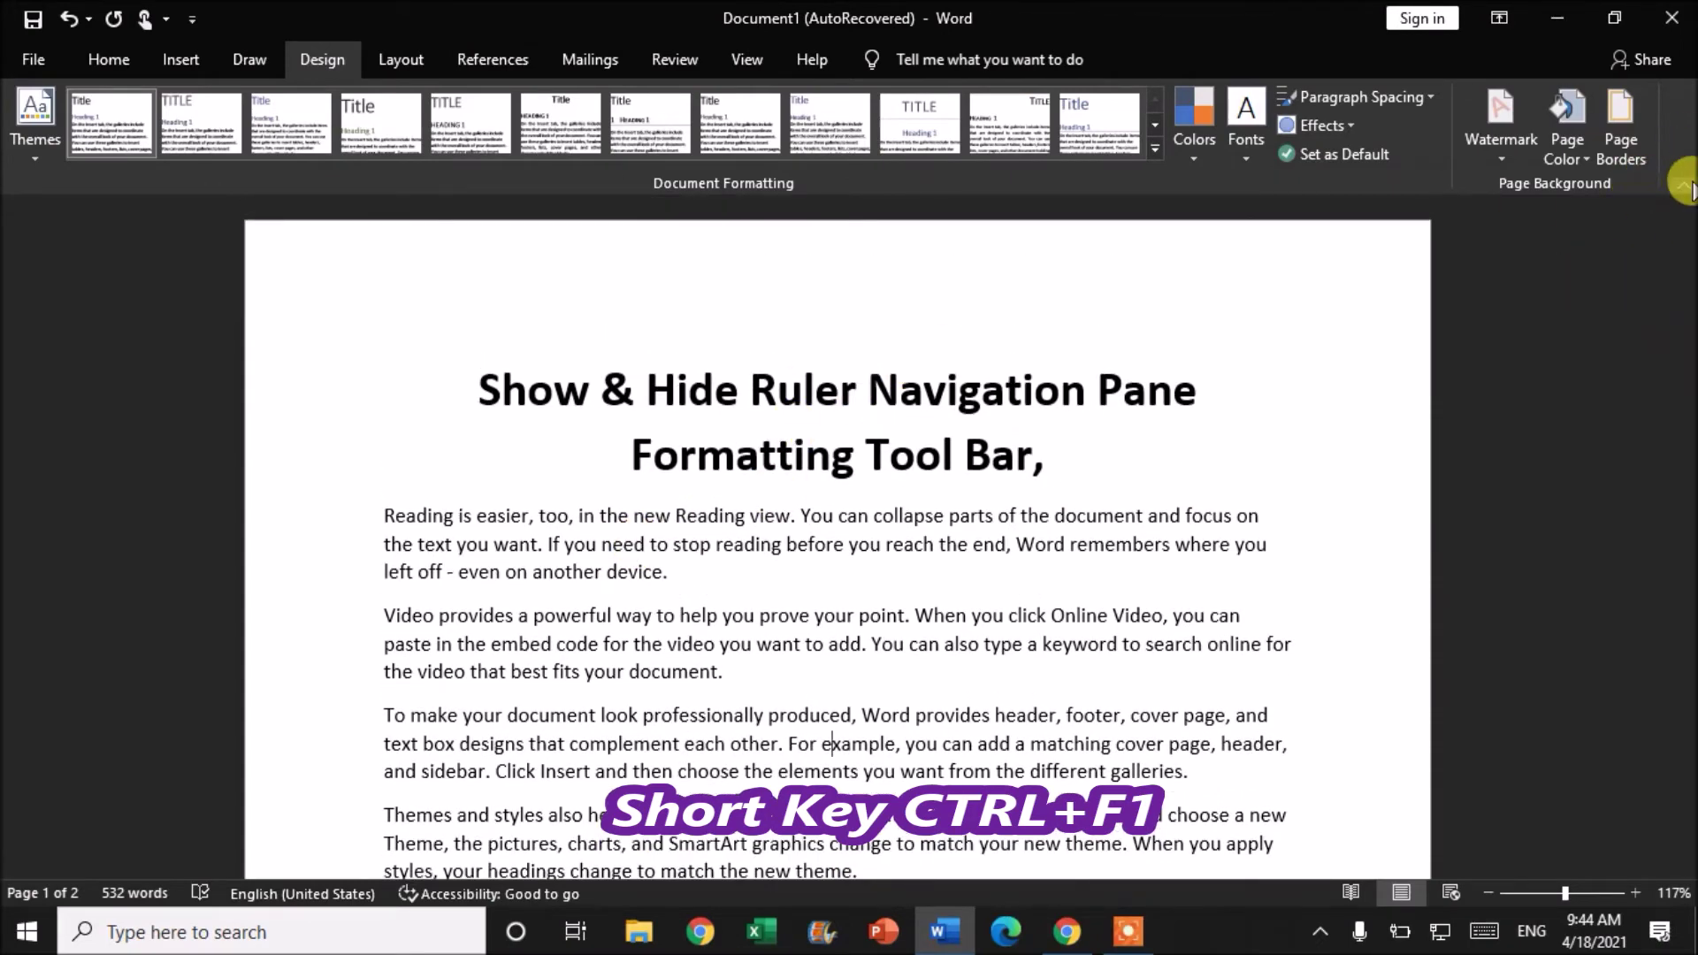
pyautogui.click(1683, 183)
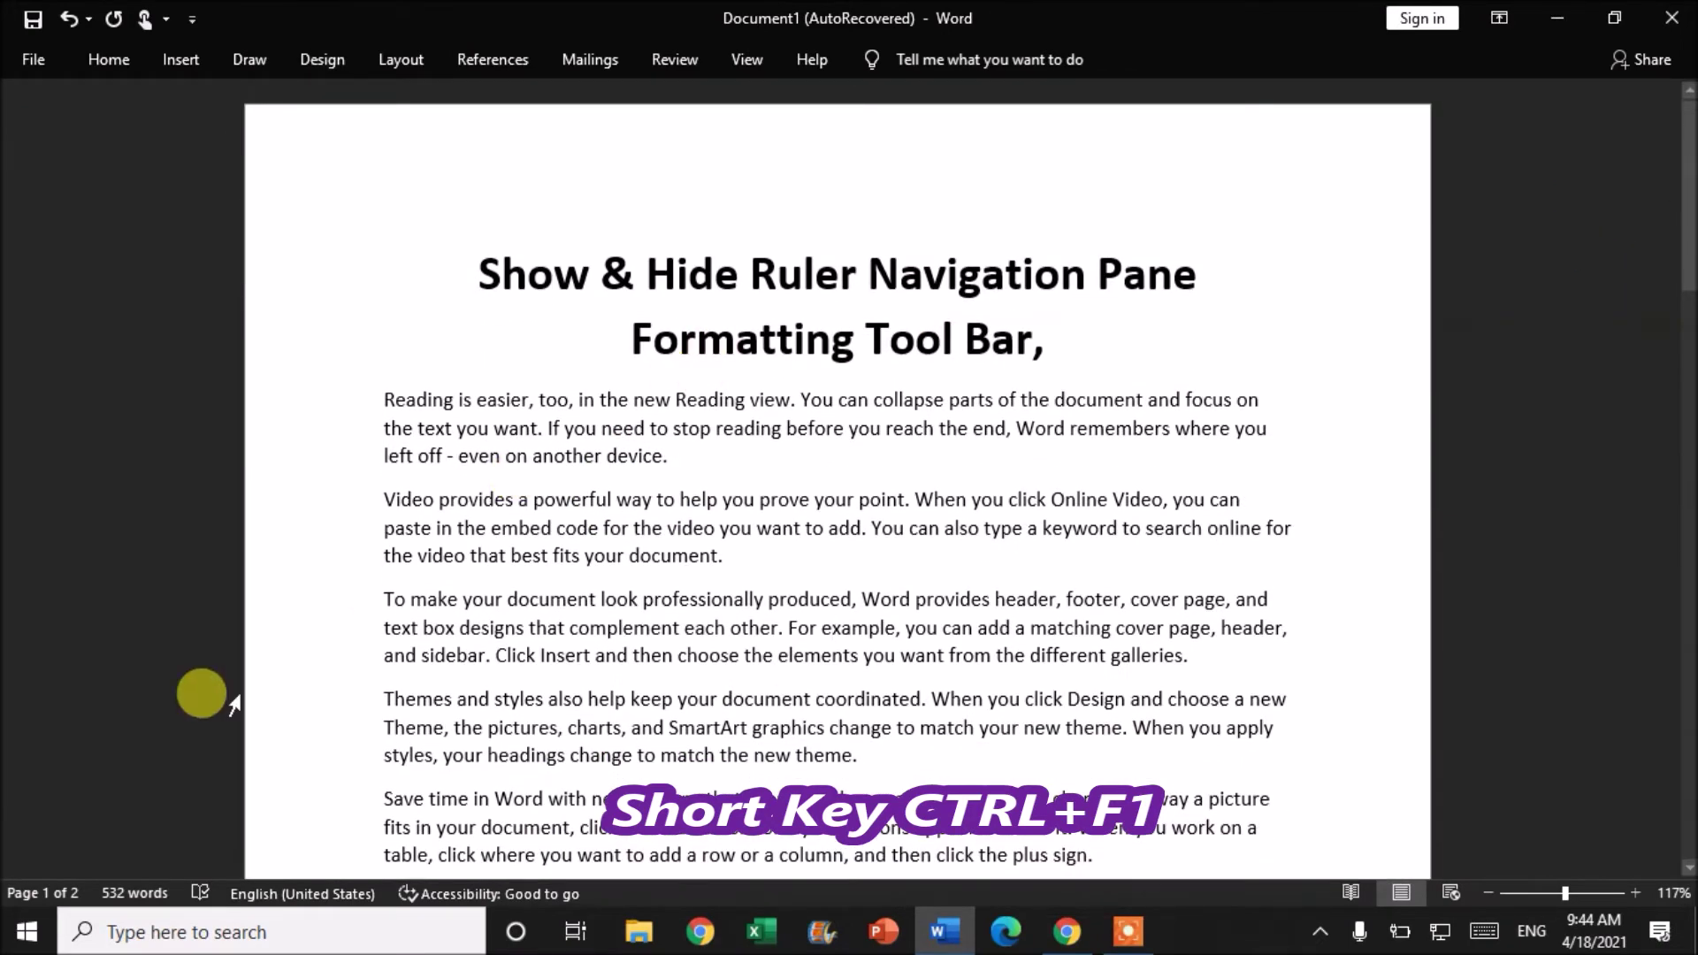
pyautogui.hotkey('ctrl', 'F1')
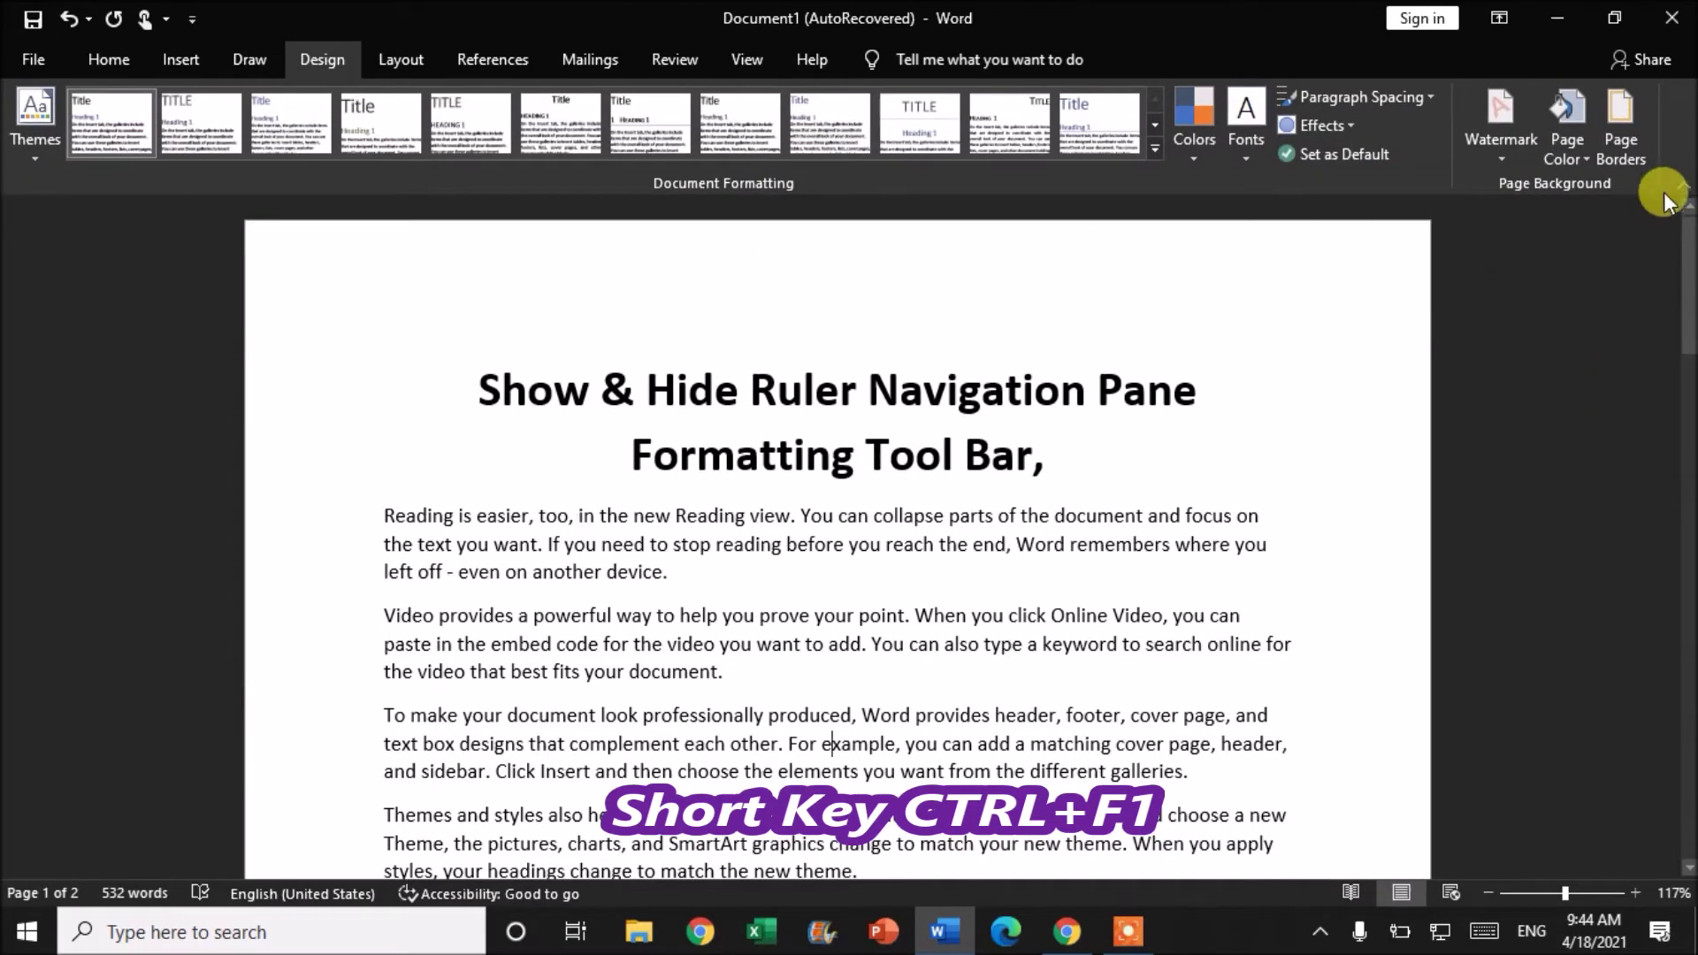
pyautogui.click(110, 58)
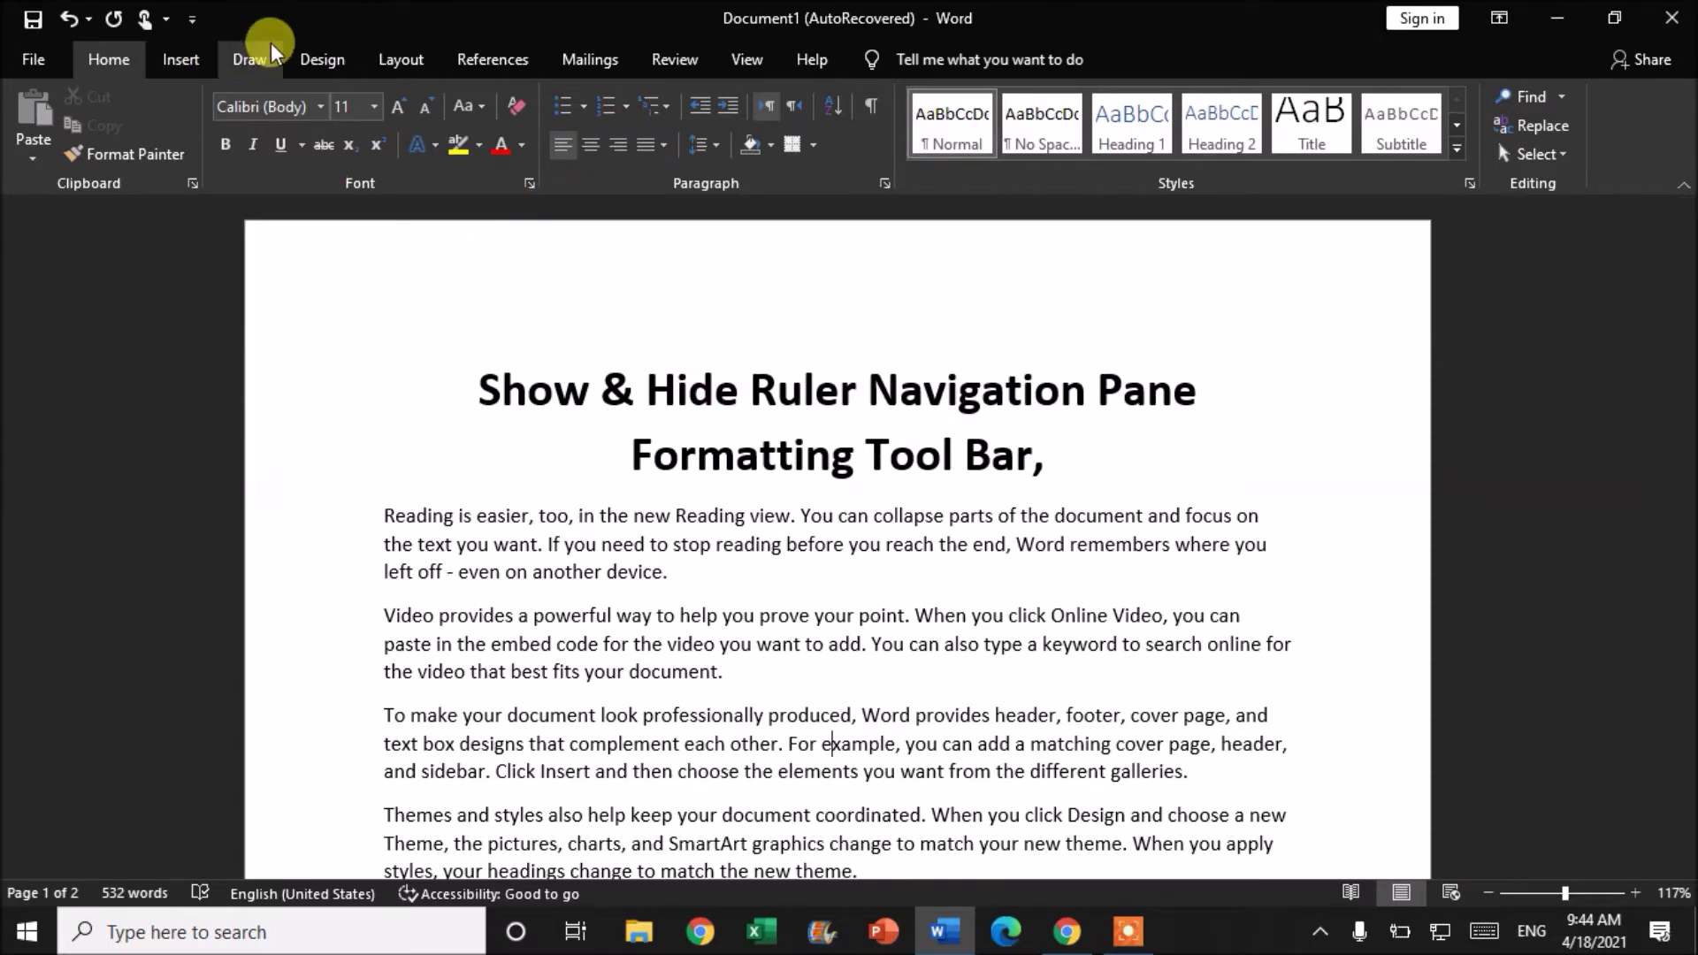
pyautogui.click(736, 67)
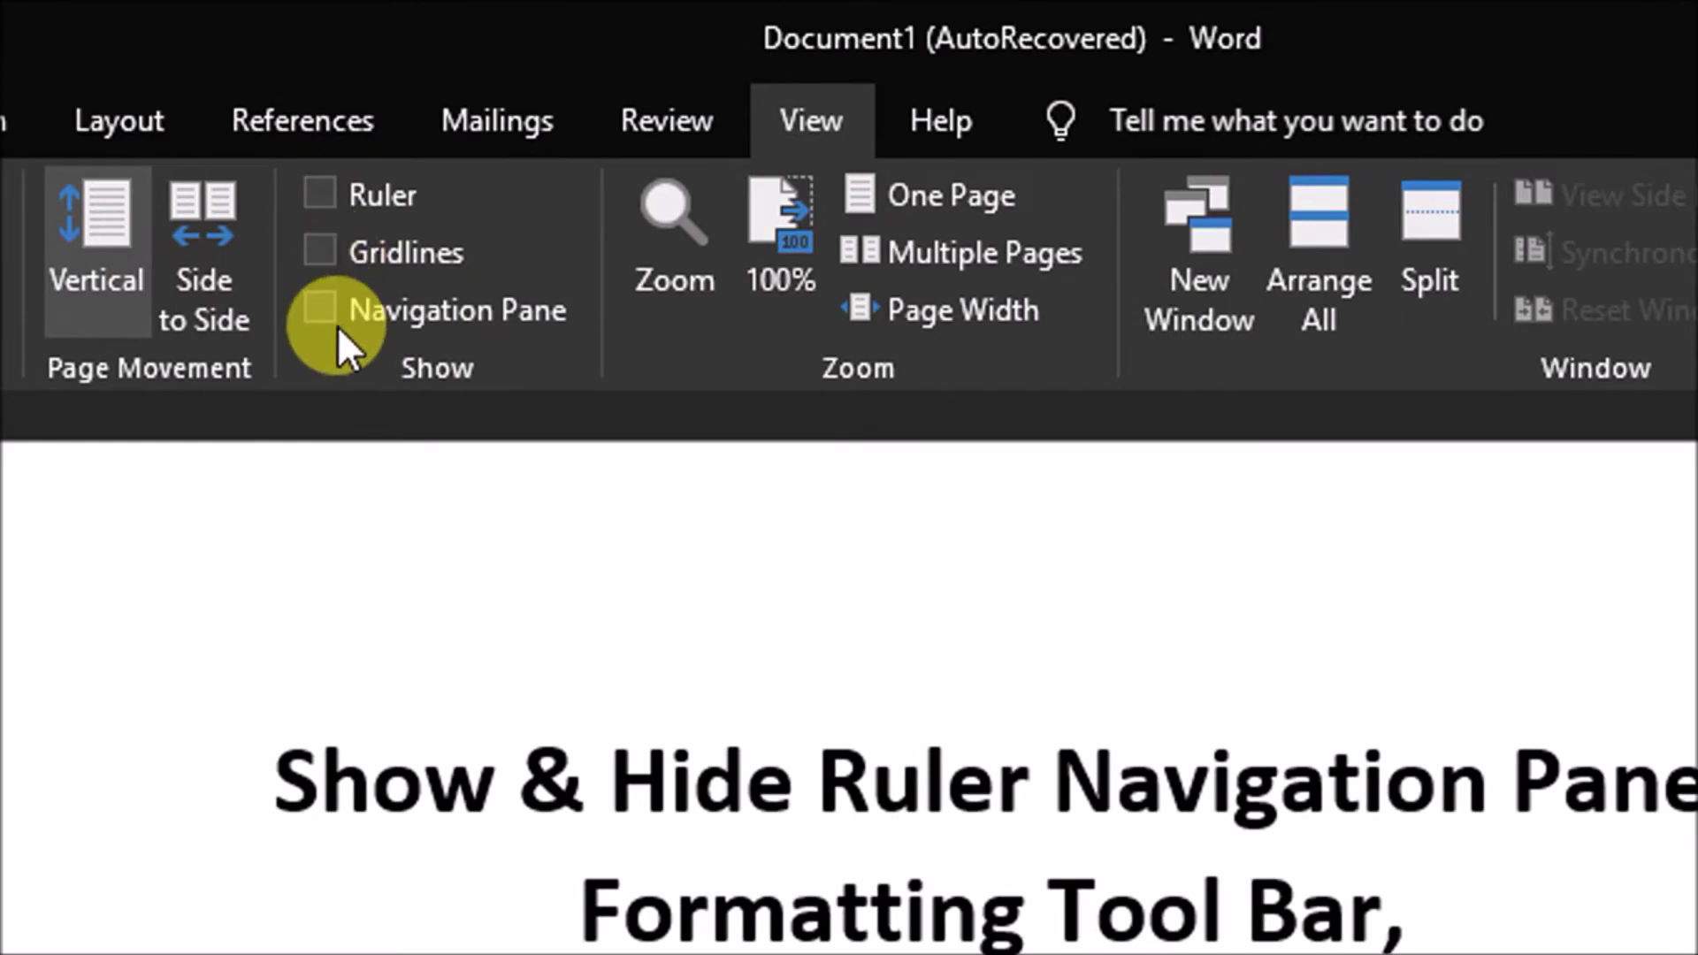
# Step: Tick Ruler and Gridlines in the View tab's Show group
pyautogui.click(320, 196)
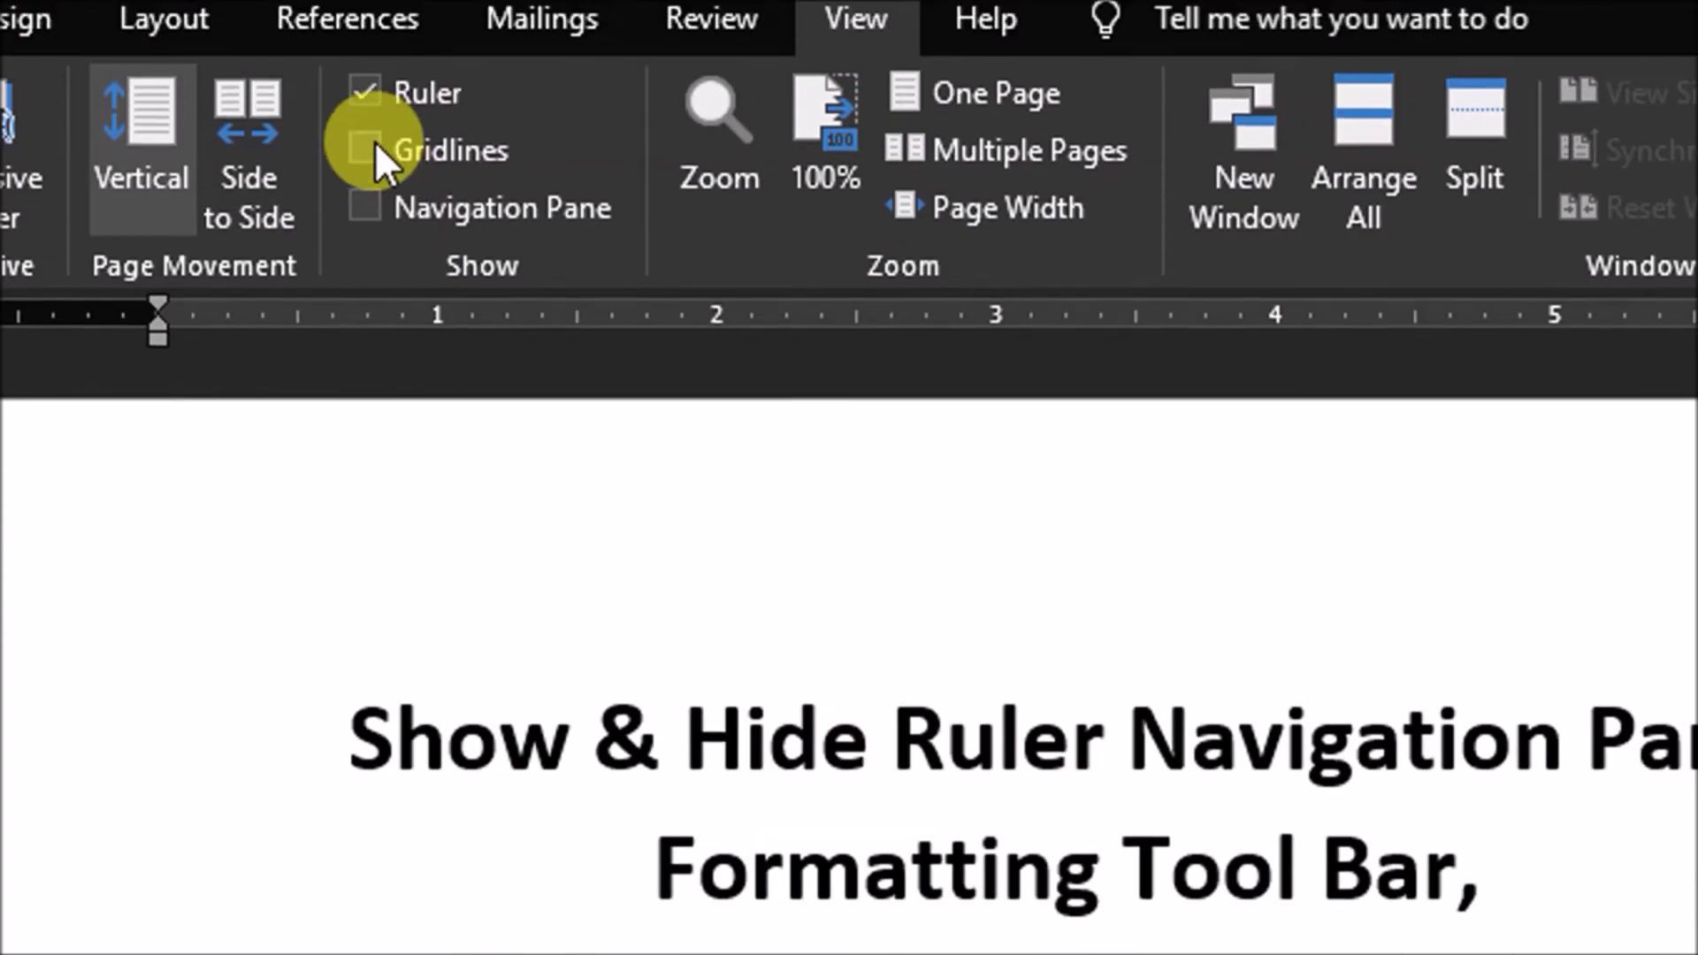
pyautogui.click(360, 148)
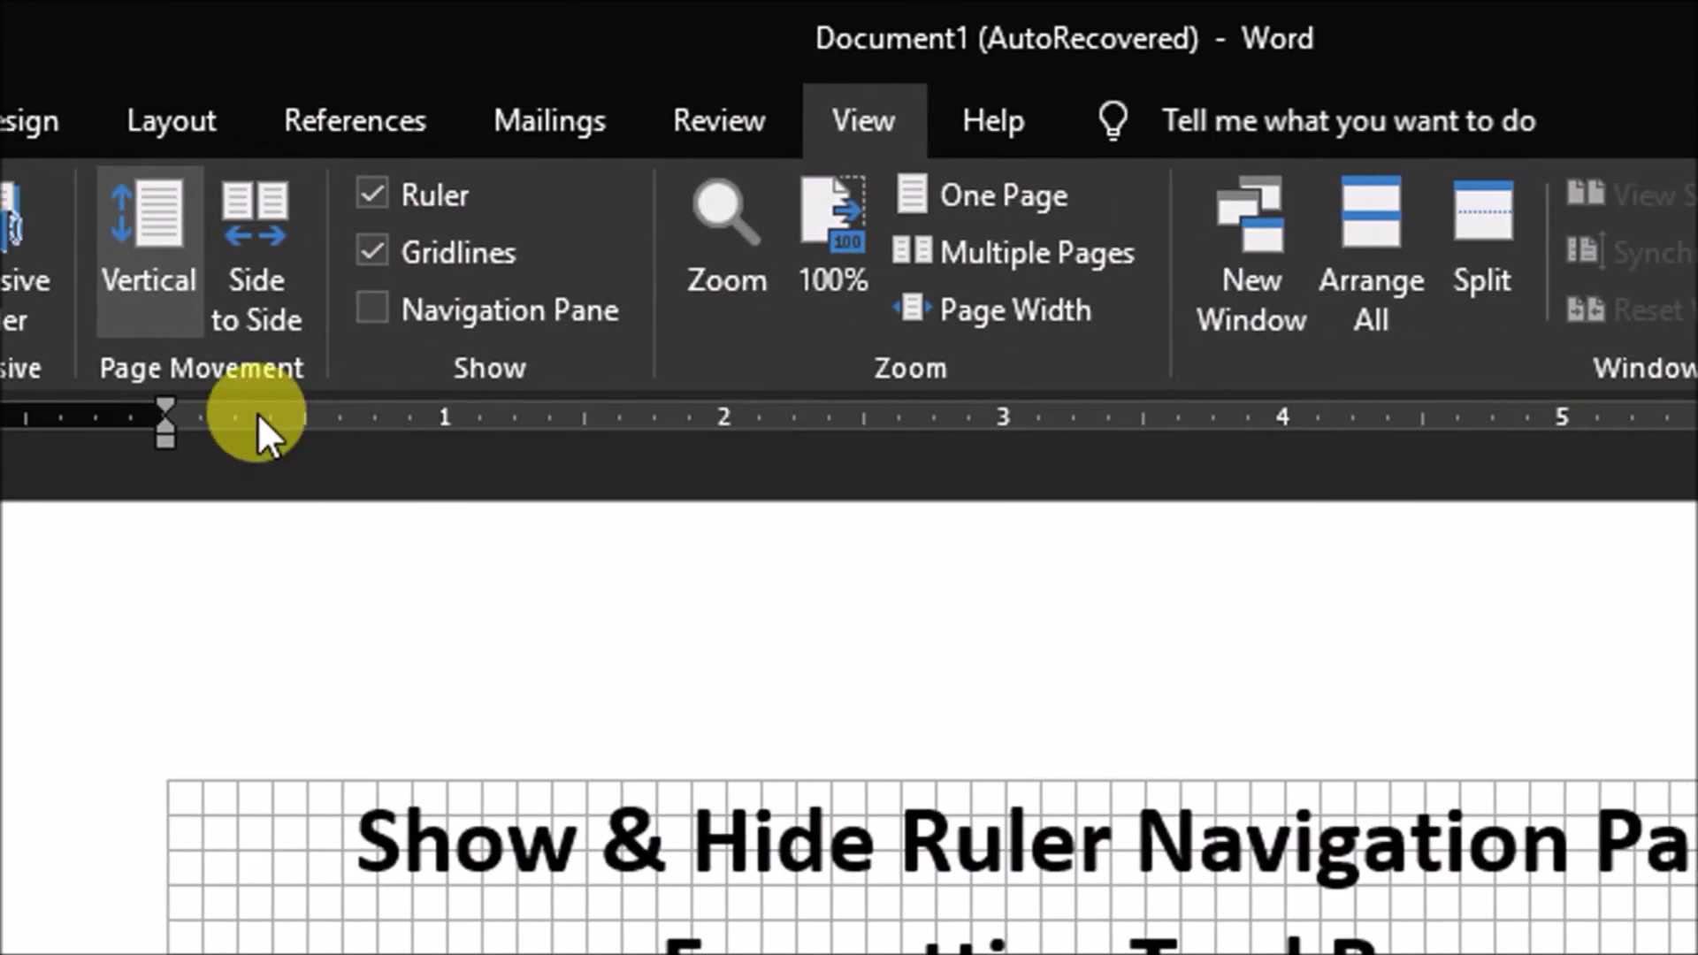
# Step: Toggle the Gridlines option off, on, and finally off, leaving the page plain
pyautogui.click(371, 254)
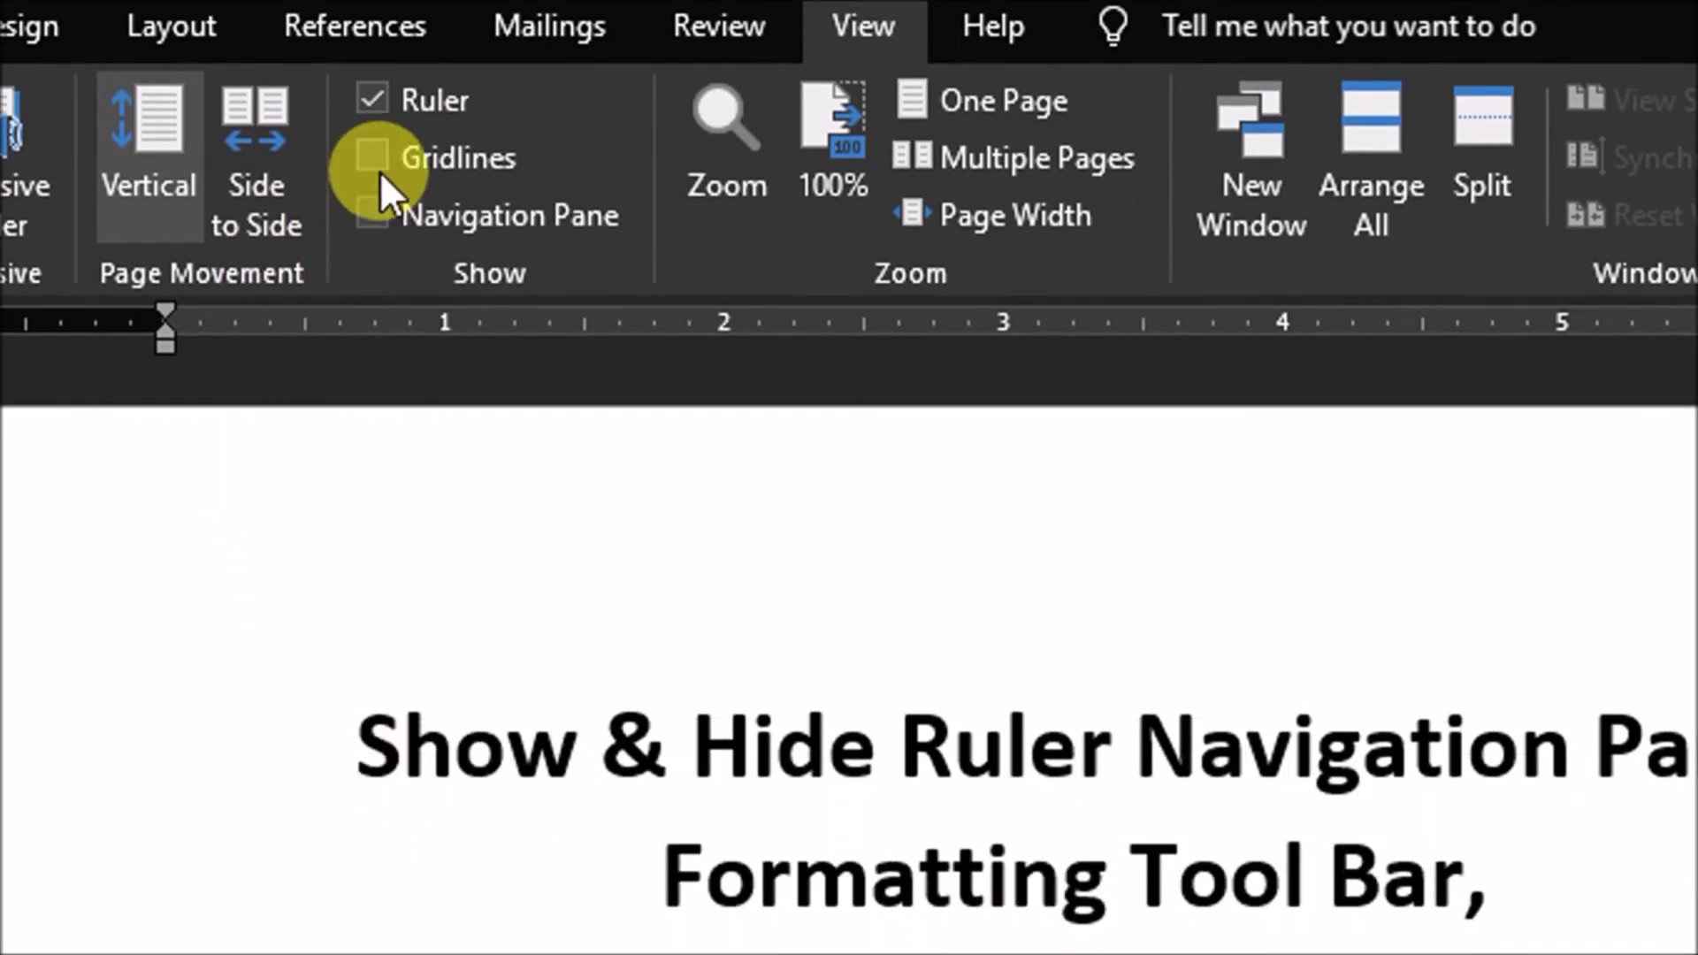
pyautogui.click(372, 159)
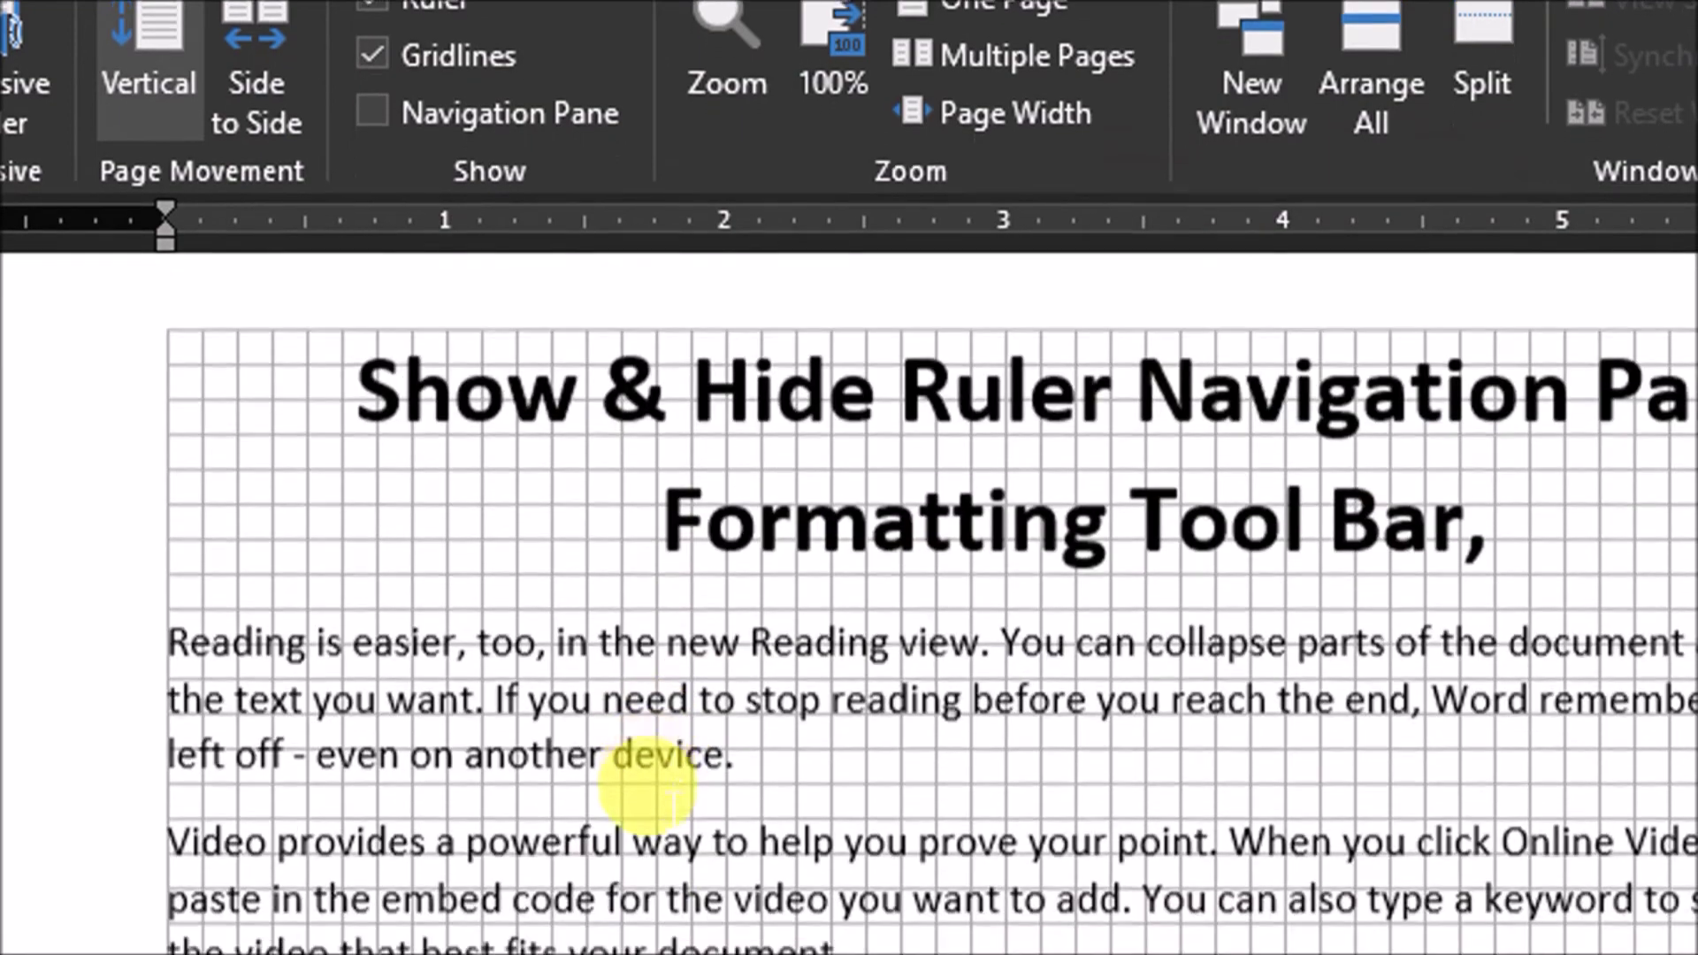
pyautogui.scroll(4, 524, 677)
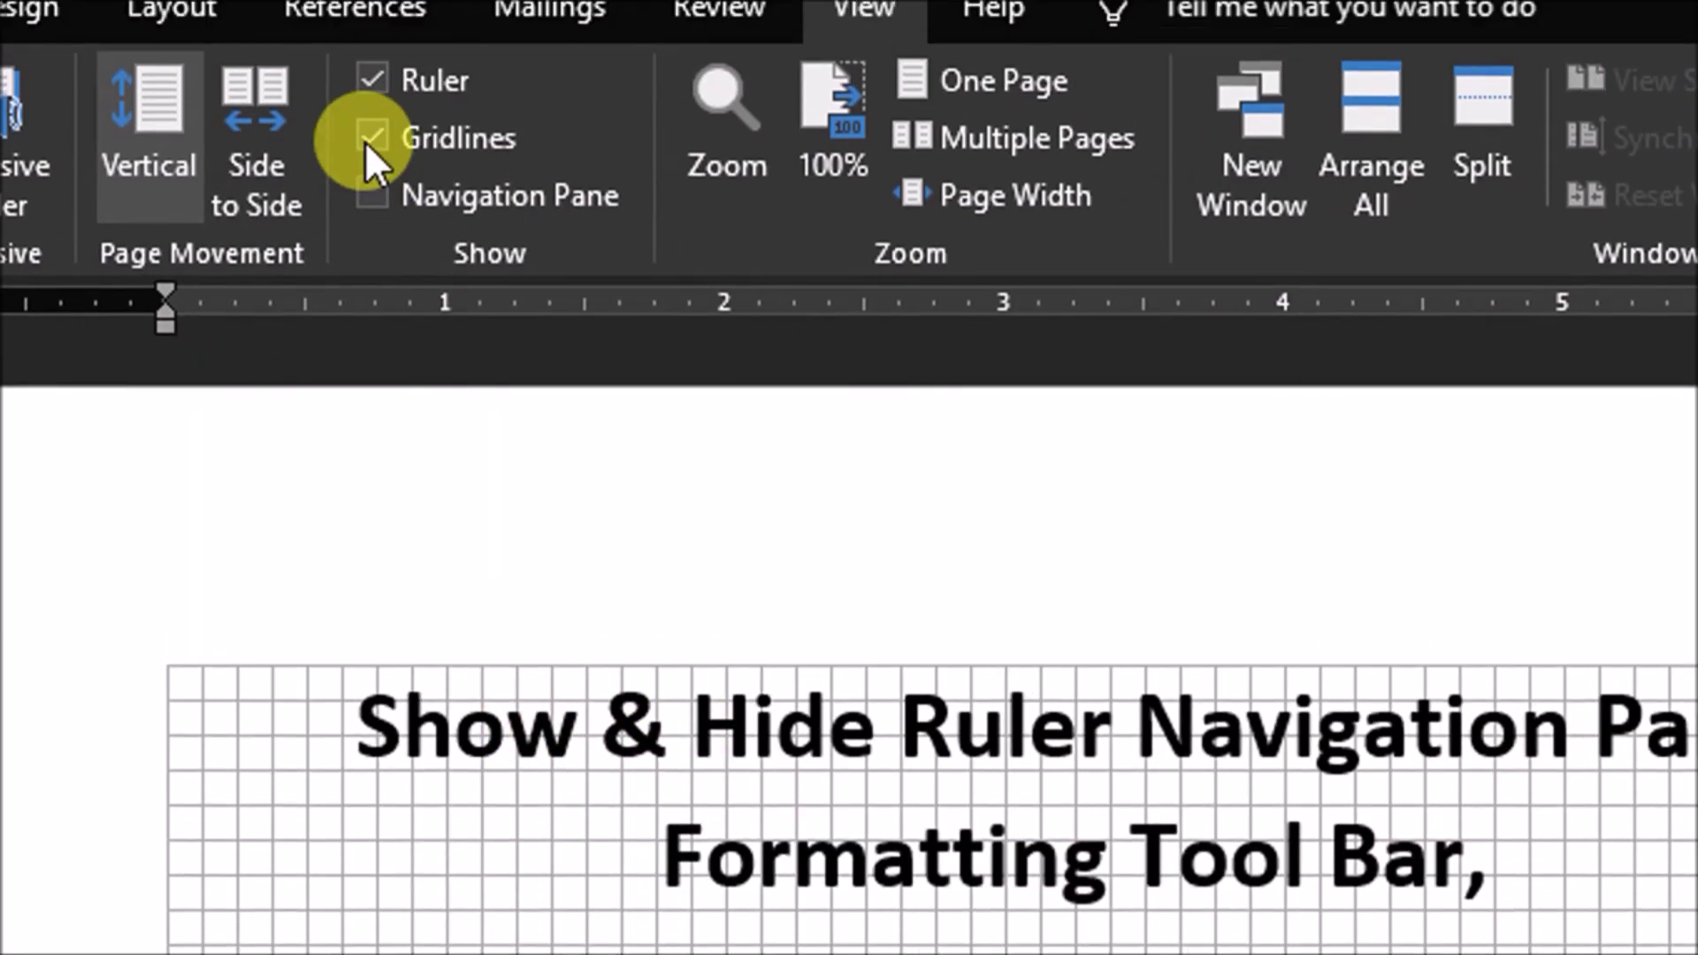
pyautogui.click(372, 55)
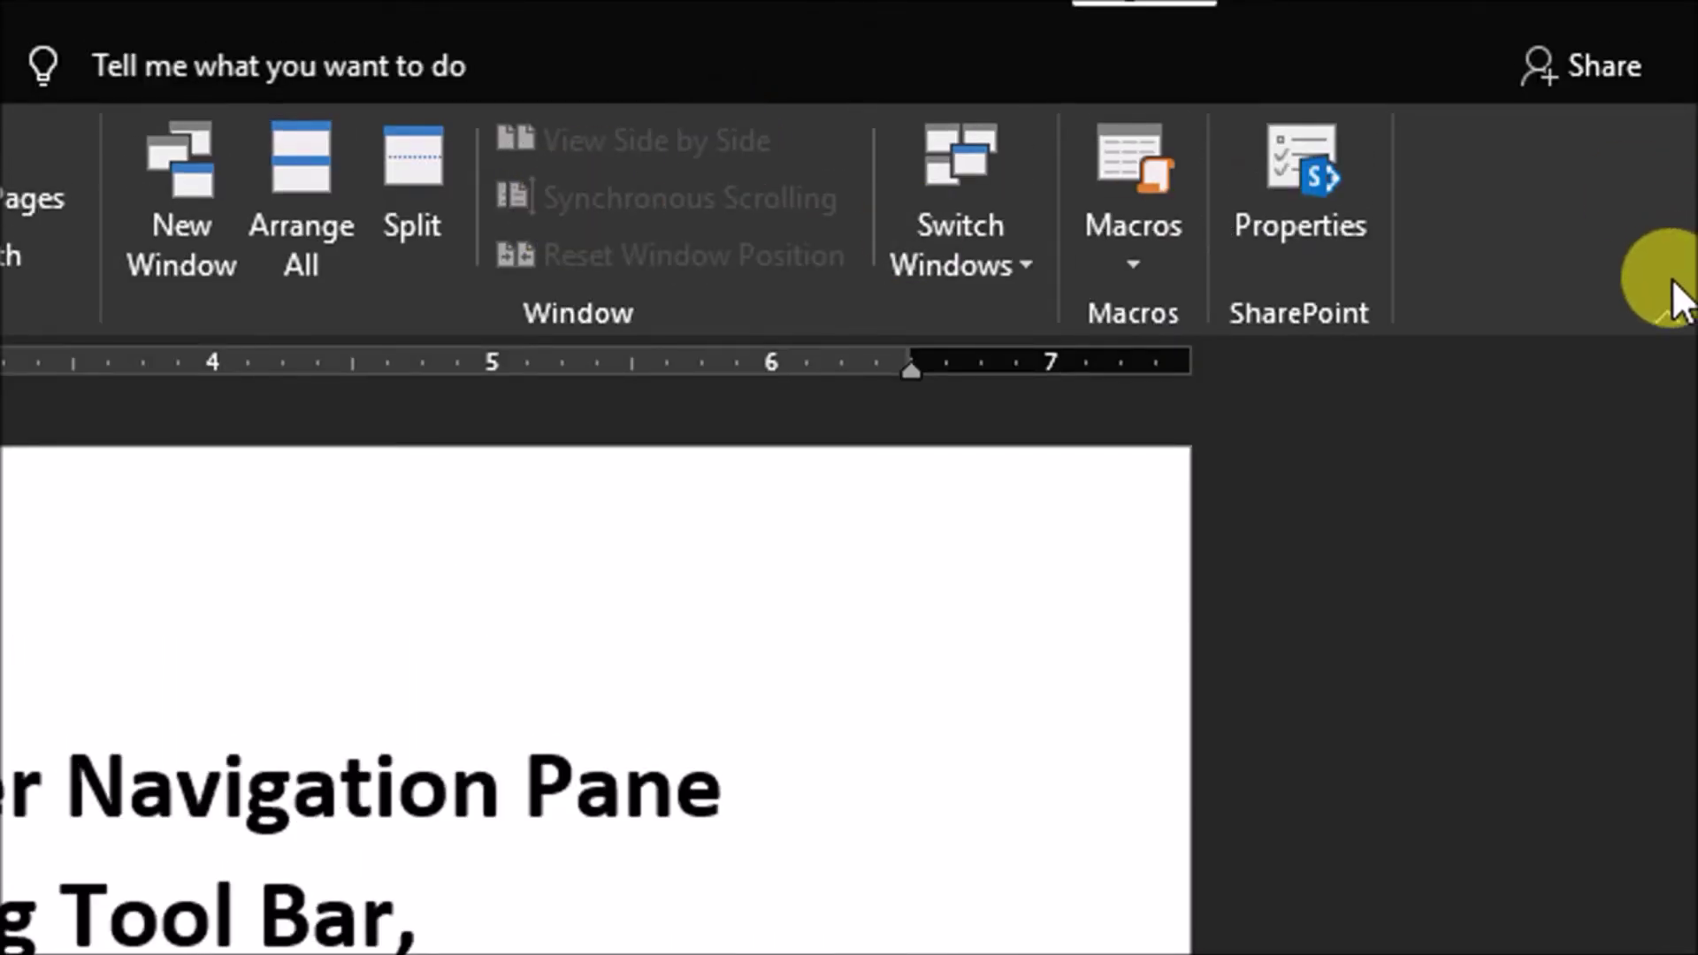
# Step: Collapse the ribbon, re-pin it with Ctrl+F1, and switch back to the Home tab
pyautogui.click(1661, 310)
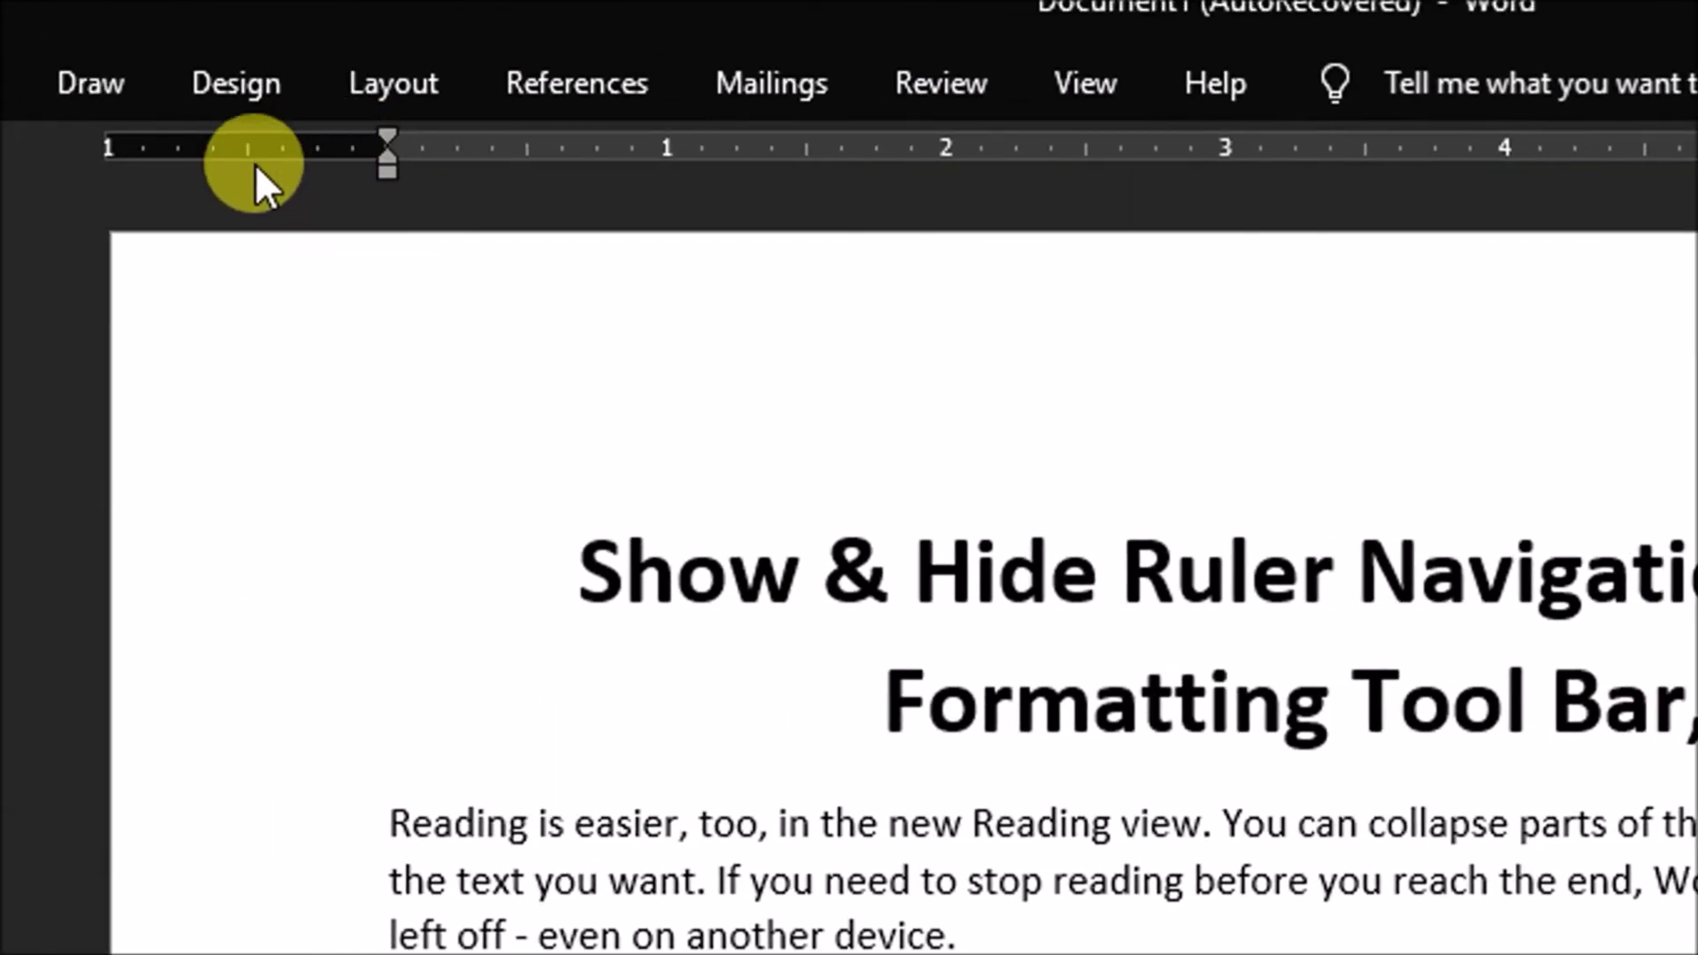
pyautogui.hotkey('ctrl', 'F1')
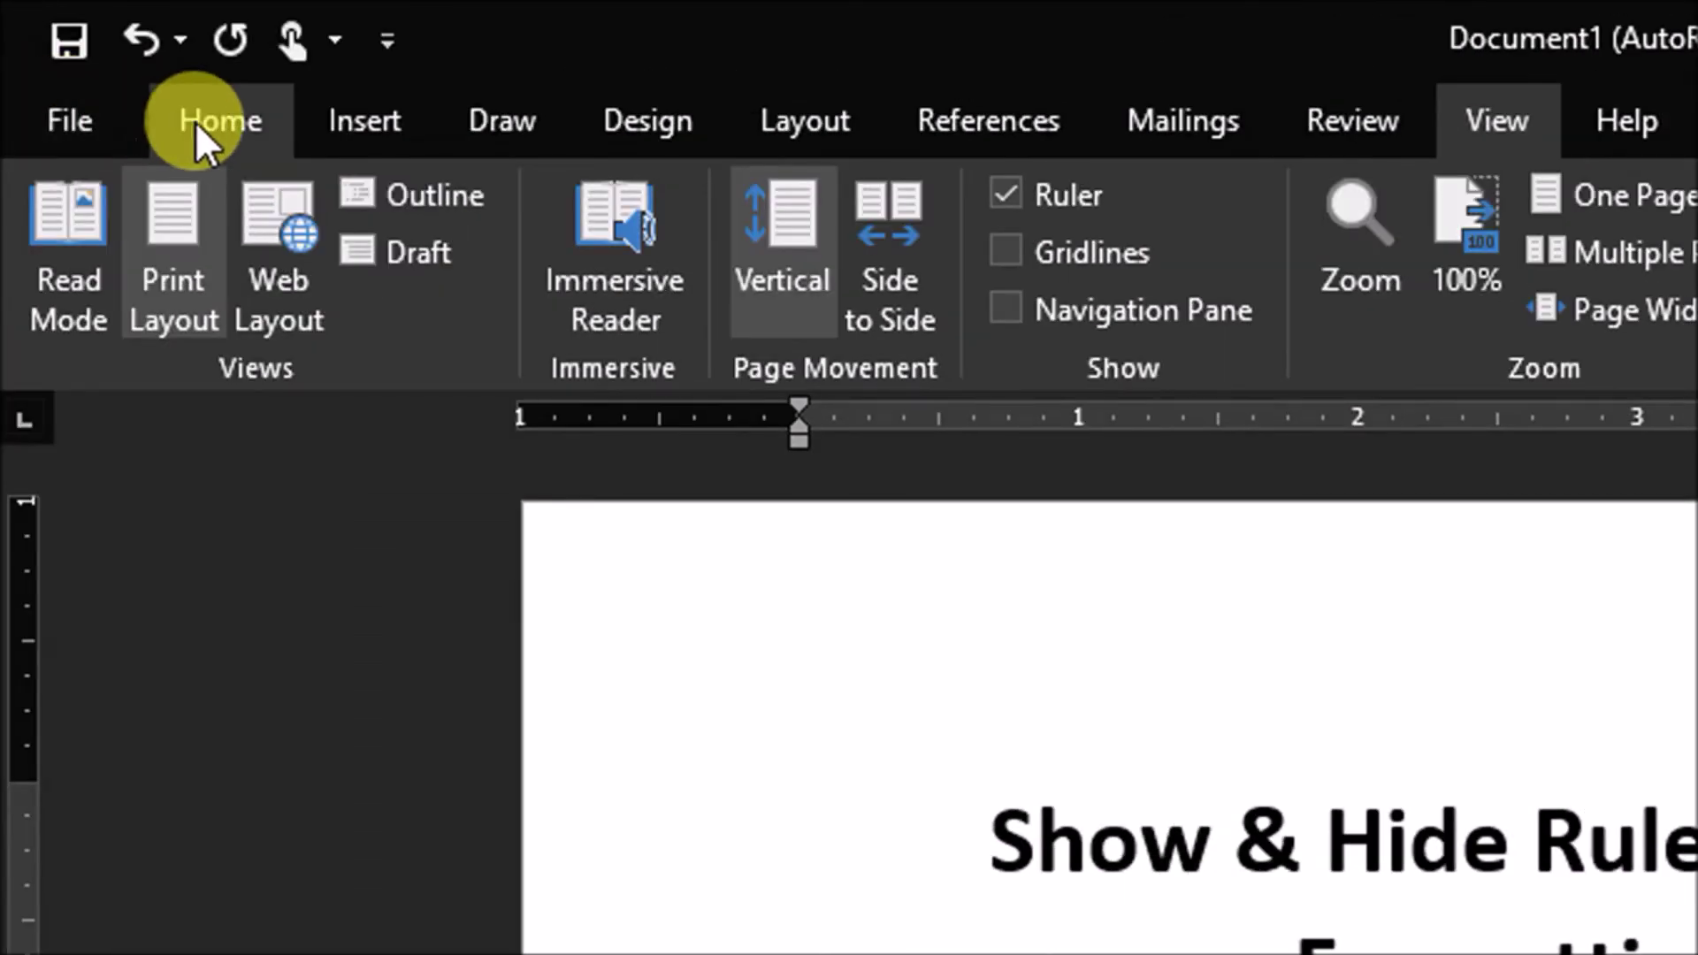
pyautogui.click(195, 120)
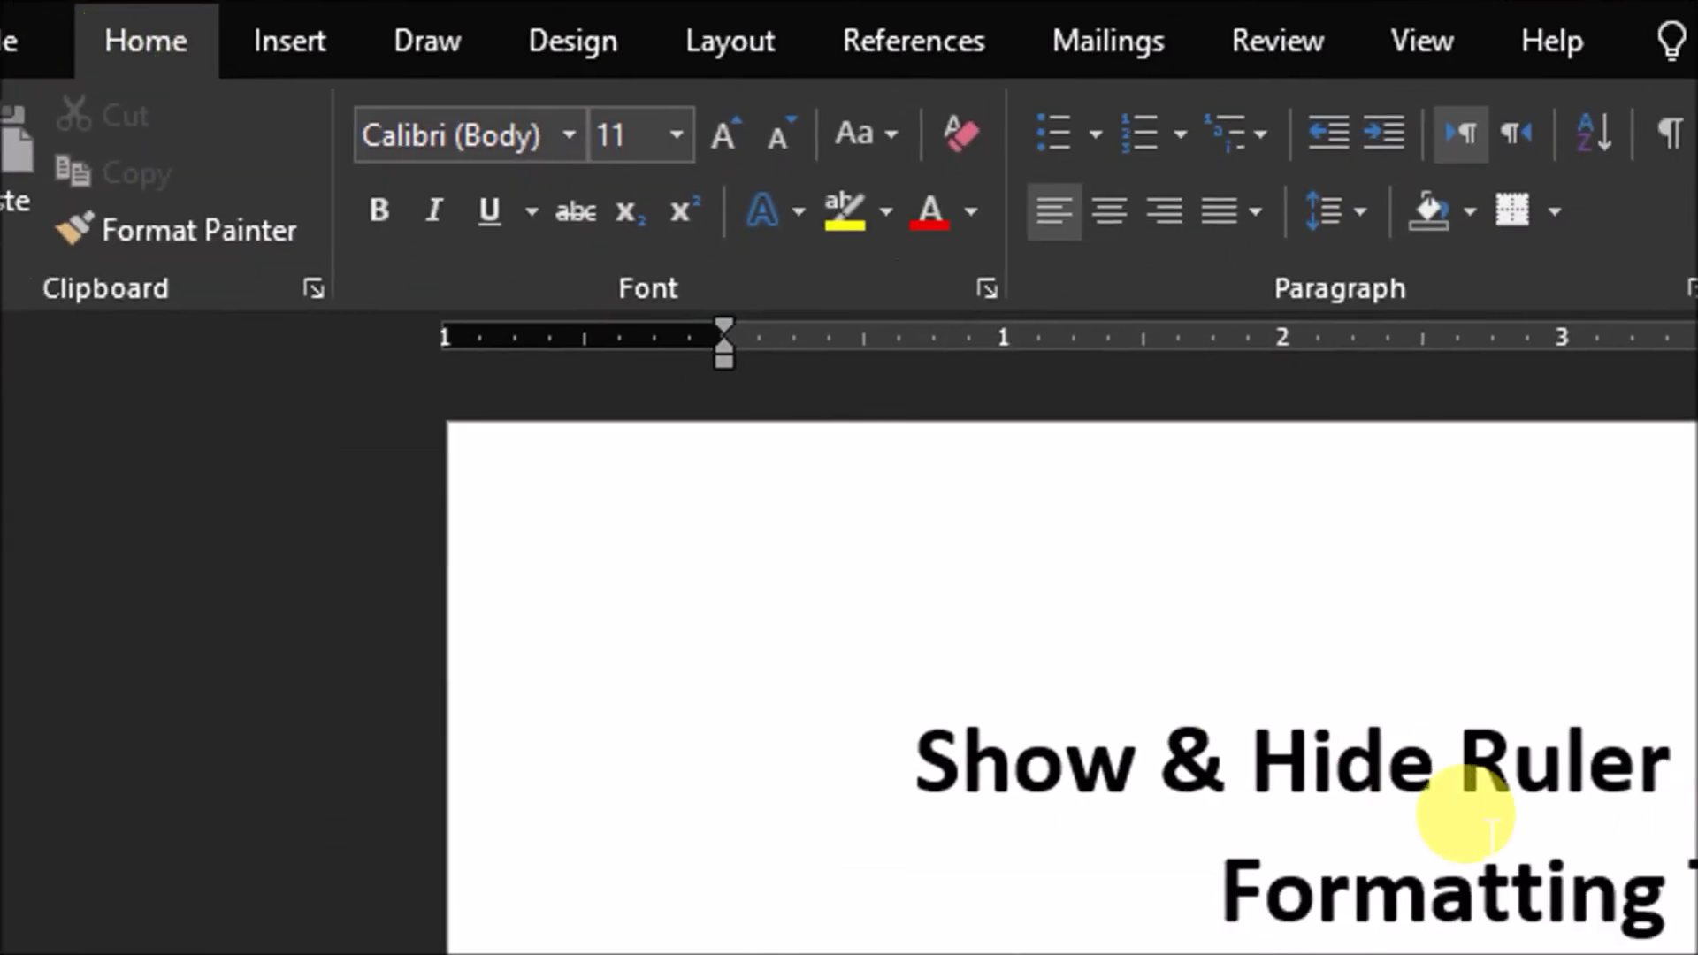